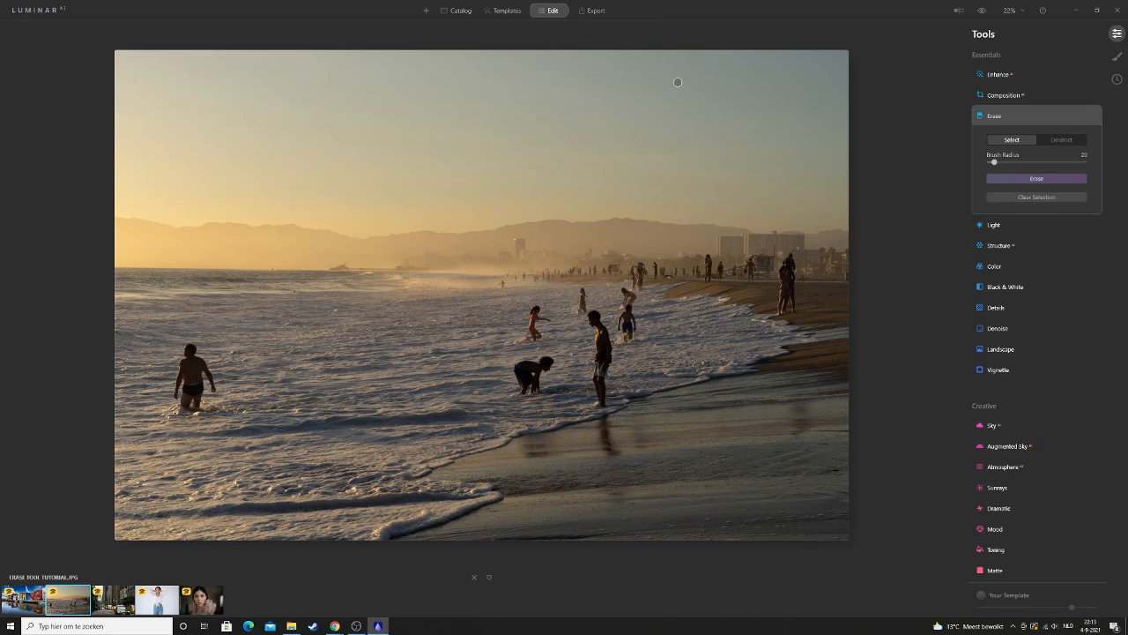
Examine the beach photo and the man standing in the waves at several magnifications
scroll(295, 279, "up", 3)
scroll(162, 294, "down", 3)
scroll(383, 387, "up", 3)
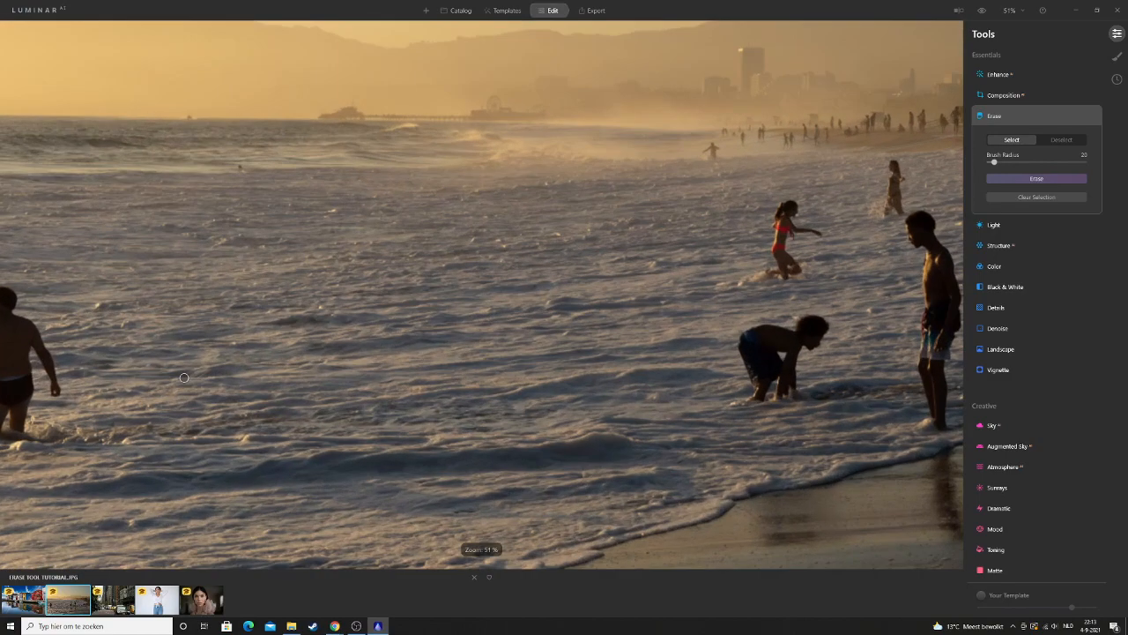
scroll(272, 363, "down", 3)
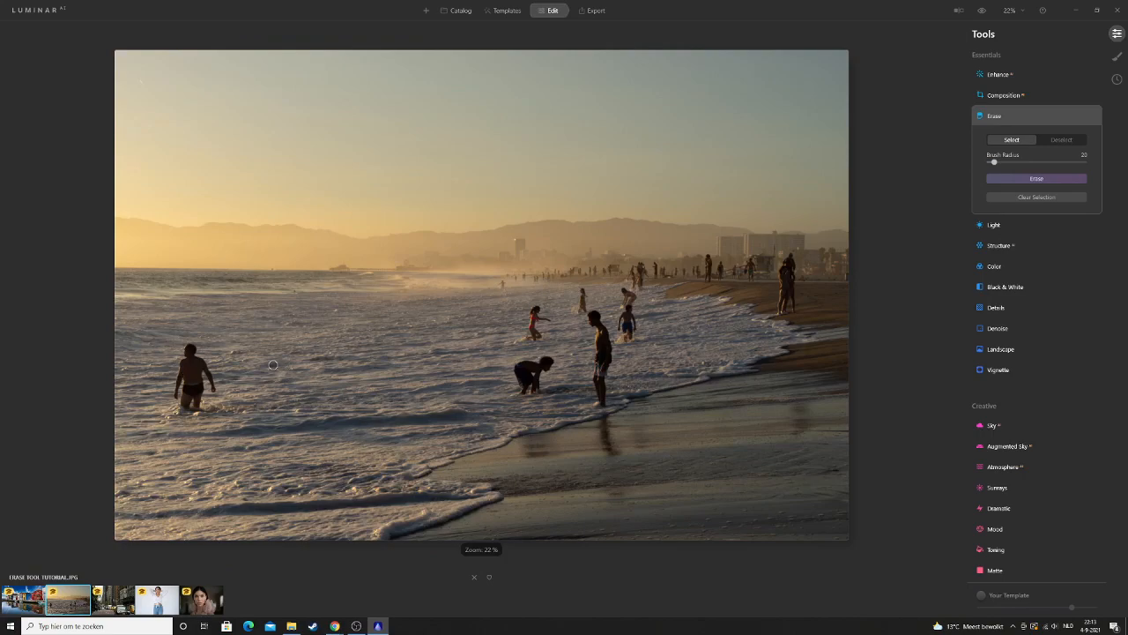
scroll(141, 392, "up", 3)
scroll(14, 323, "up", 4)
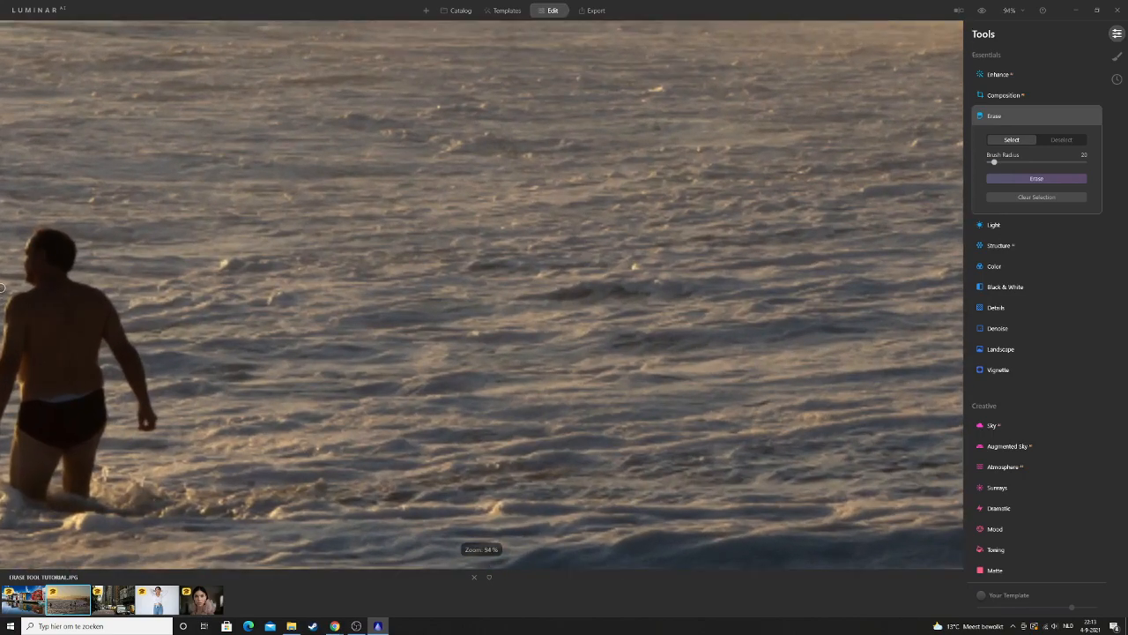
scroll(19, 305, "down", 6)
scroll(19, 306, "down", 3)
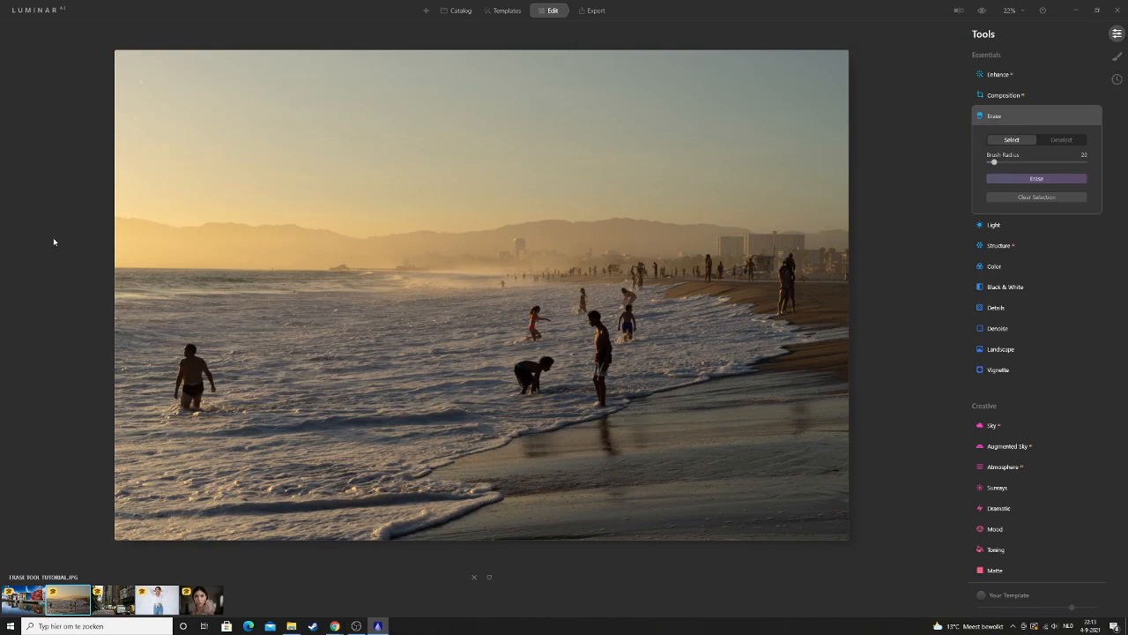
scroll(53, 241, "up", 2)
scroll(35, 271, "down", 2)
scroll(84, 445, "up", 4)
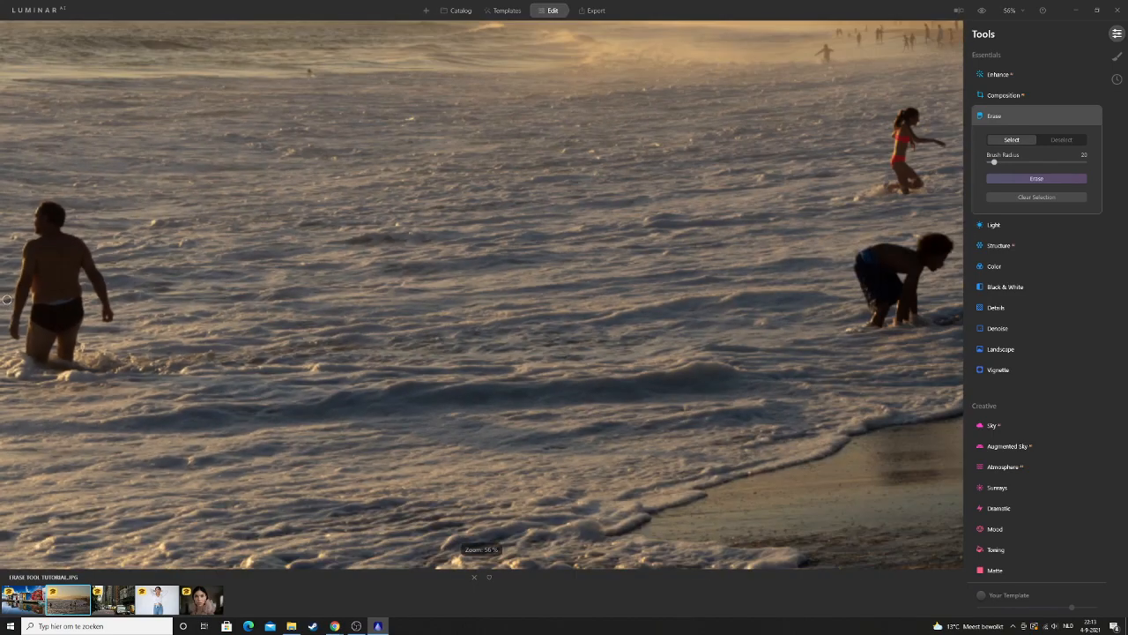
scroll(9, 271, "up", 1)
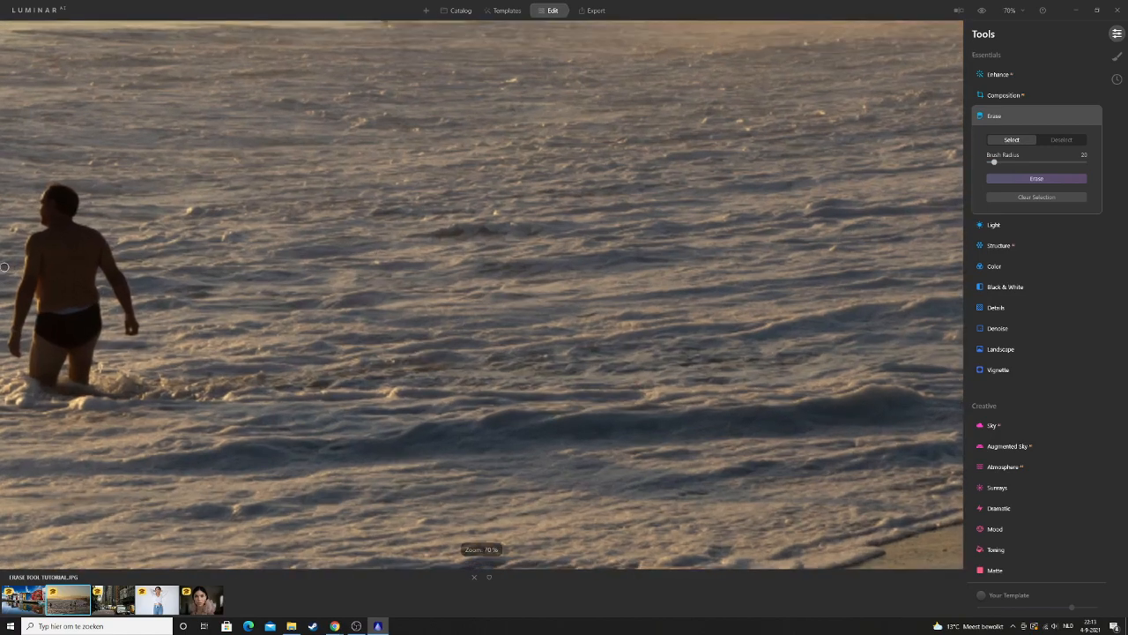
scroll(4, 267, "down", 1)
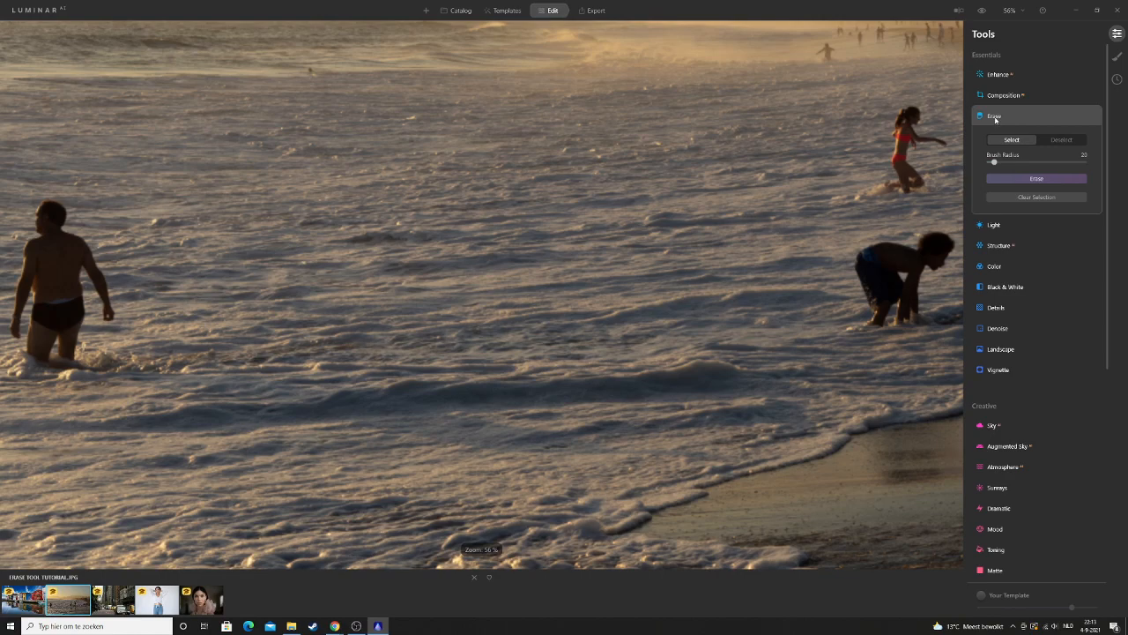
Mark the wading man's head with a brush radius of 60, and remove the marking with the Deselect brush
scroll(562, 323, "up", 3)
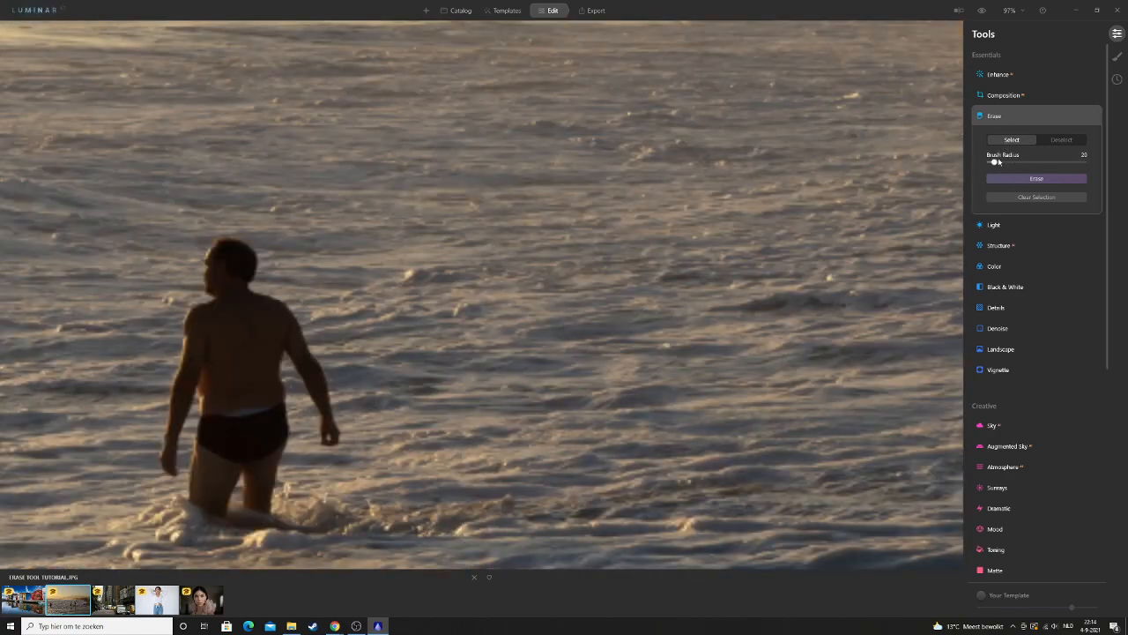
mouse_move(995, 163)
left_mouse_down()
mouse_move(1044, 166)
mouse_move(1014, 162)
left_mouse_up()
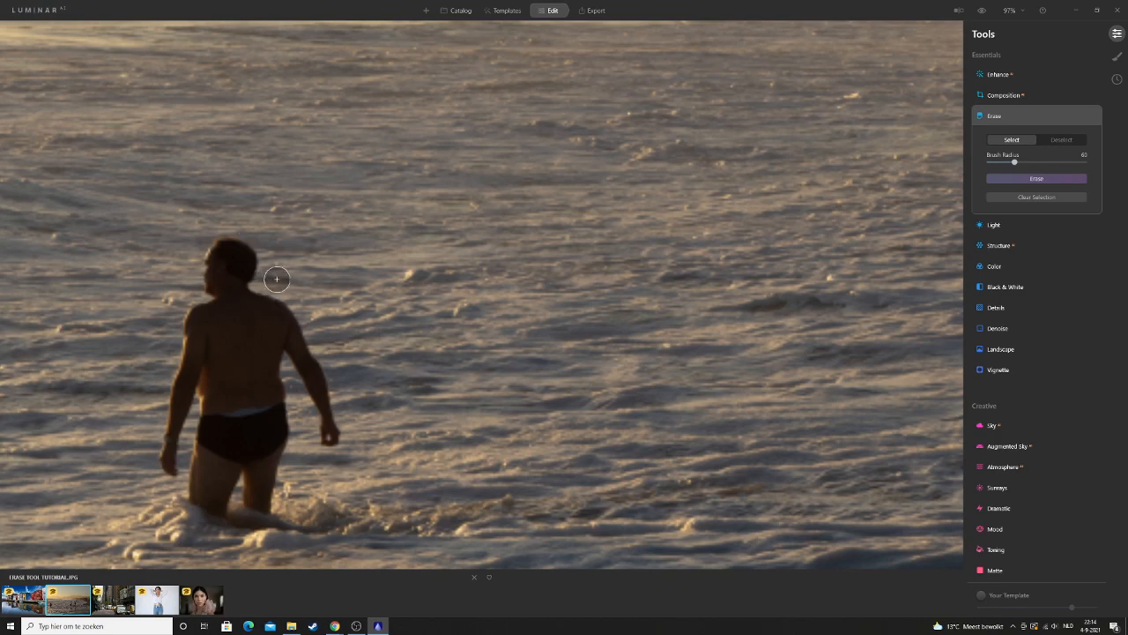
mouse_move(235, 268)
left_mouse_down()
mouse_move(210, 288)
mouse_move(208, 251)
mouse_move(238, 255)
mouse_move(227, 248)
mouse_move(244, 238)
mouse_move(234, 270)
mouse_move(256, 271)
mouse_move(339, 238)
left_mouse_up()
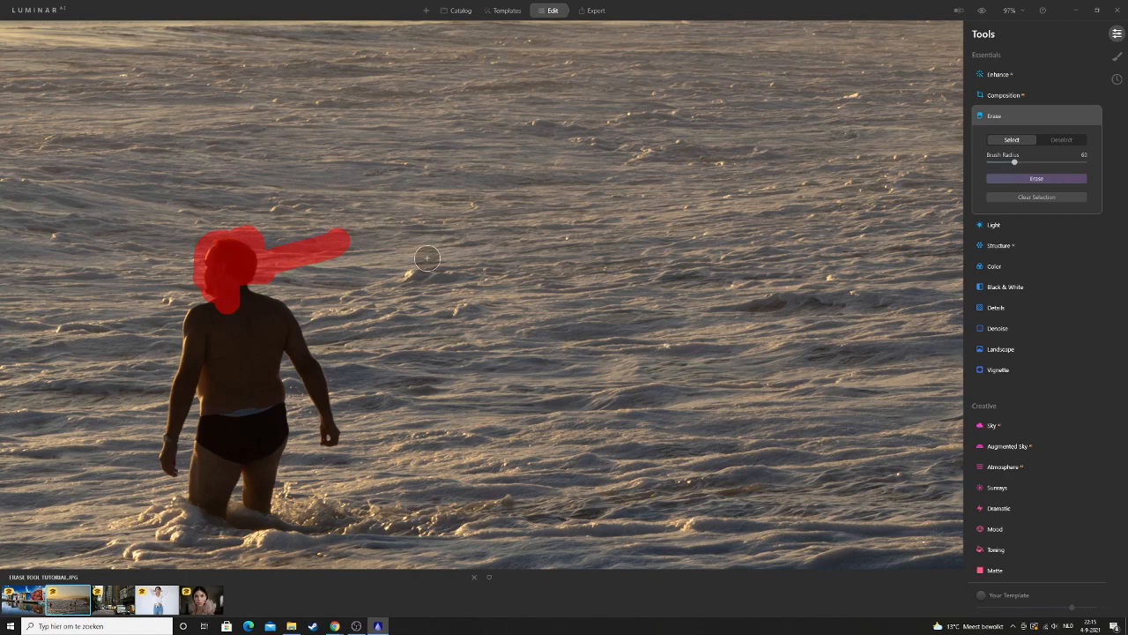
left_click(1057, 141)
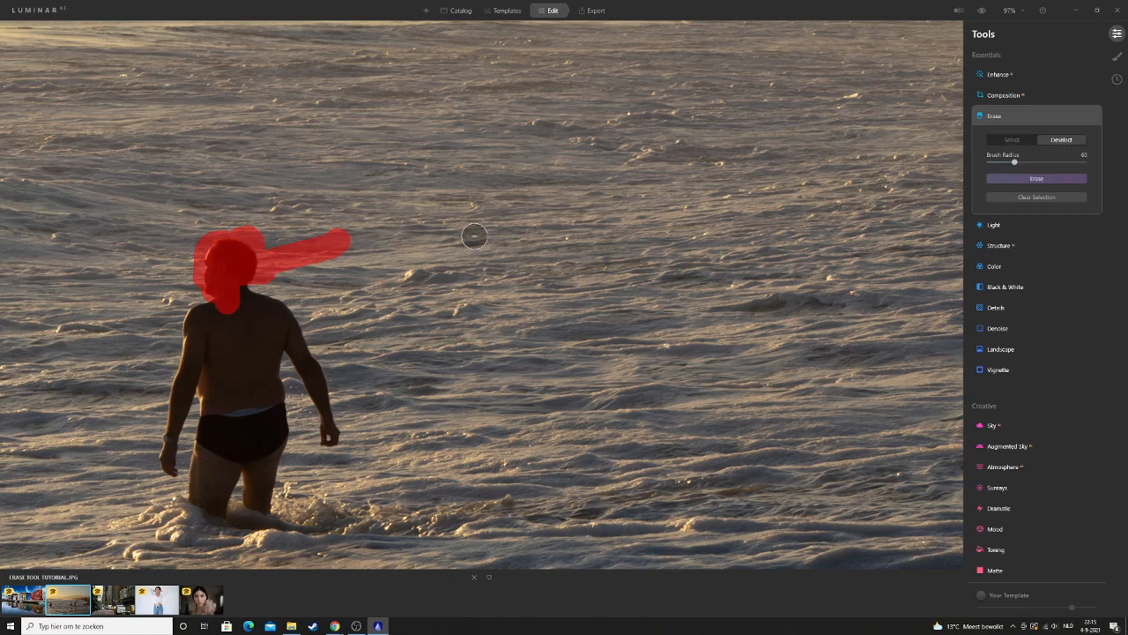
mouse_move(354, 230)
left_mouse_down()
mouse_move(327, 248)
mouse_move(339, 232)
mouse_move(303, 219)
mouse_move(311, 264)
mouse_move(294, 275)
mouse_move(286, 228)
mouse_move(275, 273)
mouse_move(261, 234)
mouse_move(213, 227)
mouse_move(190, 268)
mouse_move(189, 296)
mouse_move(231, 242)
mouse_move(191, 261)
mouse_move(229, 253)
mouse_move(256, 294)
mouse_move(187, 288)
left_mouse_up()
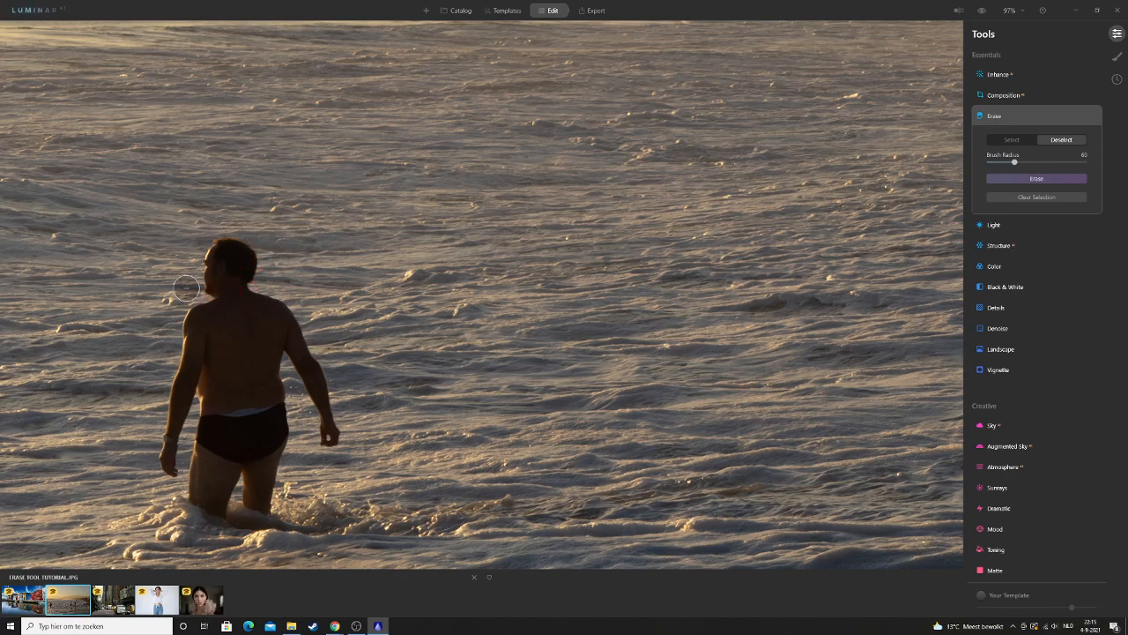
Set the brush radius to 50 and paint a tight selection over the wading man's whole body
left_click(1014, 141)
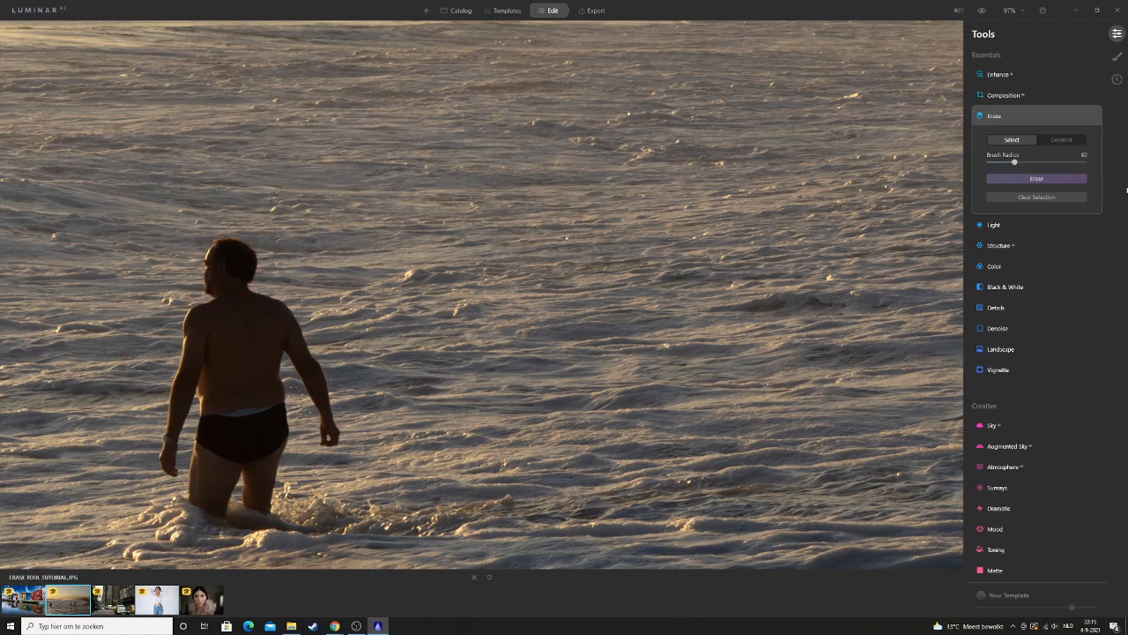
left_click_drag(1015, 163, 1012, 161)
mouse_move(217, 282)
left_mouse_down()
mouse_move(215, 256)
mouse_move(237, 245)
mouse_move(251, 261)
mouse_move(230, 262)
mouse_move(228, 273)
mouse_move(243, 282)
mouse_move(190, 327)
mouse_move(170, 472)
mouse_move(207, 323)
mouse_move(249, 302)
mouse_move(290, 319)
mouse_move(326, 403)
mouse_move(327, 437)
left_mouse_up()
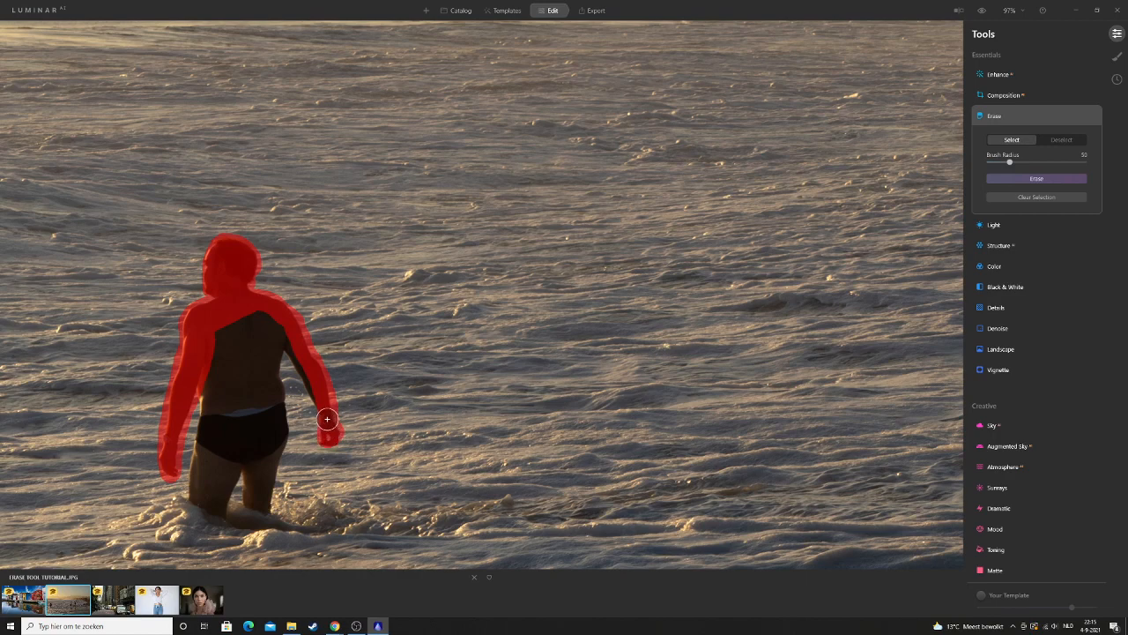
mouse_move(296, 364)
left_mouse_down()
mouse_move(282, 439)
mouse_move(259, 507)
mouse_move(252, 463)
mouse_move(241, 462)
mouse_move(214, 513)
mouse_move(194, 486)
mouse_move(215, 358)
mouse_move(237, 324)
mouse_move(231, 335)
mouse_move(262, 318)
mouse_move(273, 327)
mouse_move(242, 344)
mouse_move(272, 328)
mouse_move(259, 311)
mouse_move(226, 359)
mouse_move(208, 495)
mouse_move(224, 479)
mouse_move(248, 389)
mouse_move(240, 421)
mouse_move(209, 450)
left_mouse_up()
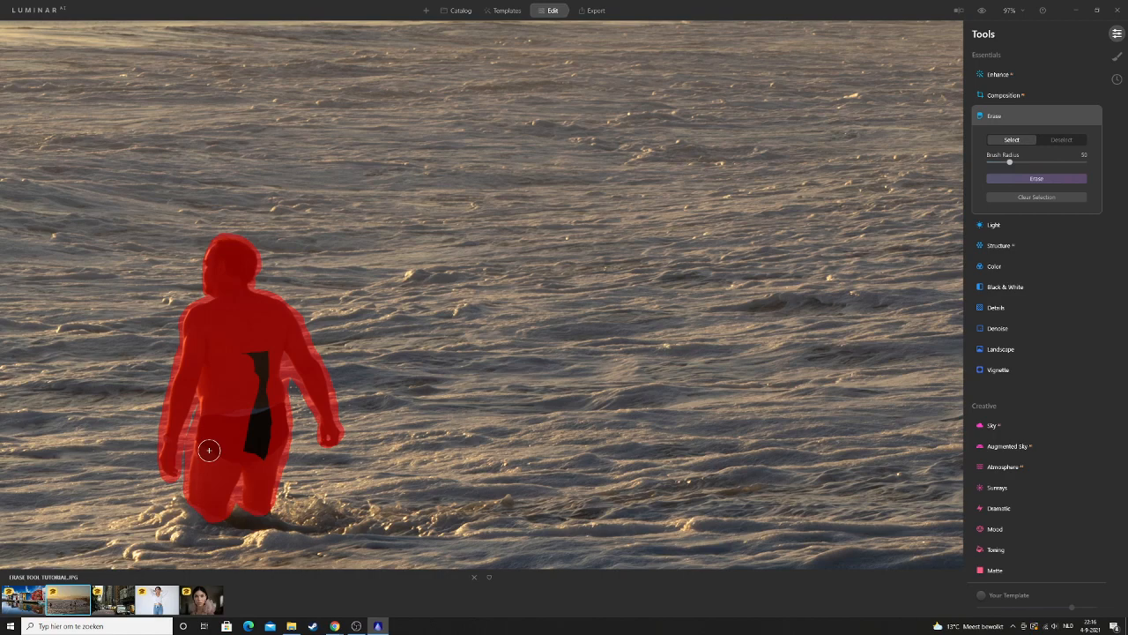
mouse_move(267, 333)
left_mouse_down()
mouse_move(244, 358)
mouse_move(265, 357)
mouse_move(252, 388)
mouse_move(261, 371)
mouse_move(256, 421)
mouse_move(264, 383)
mouse_move(265, 412)
mouse_move(252, 436)
mouse_move(249, 416)
mouse_move(282, 379)
left_mouse_up()
Erase the selected man from the water
scroll(285, 379, "up", 3)
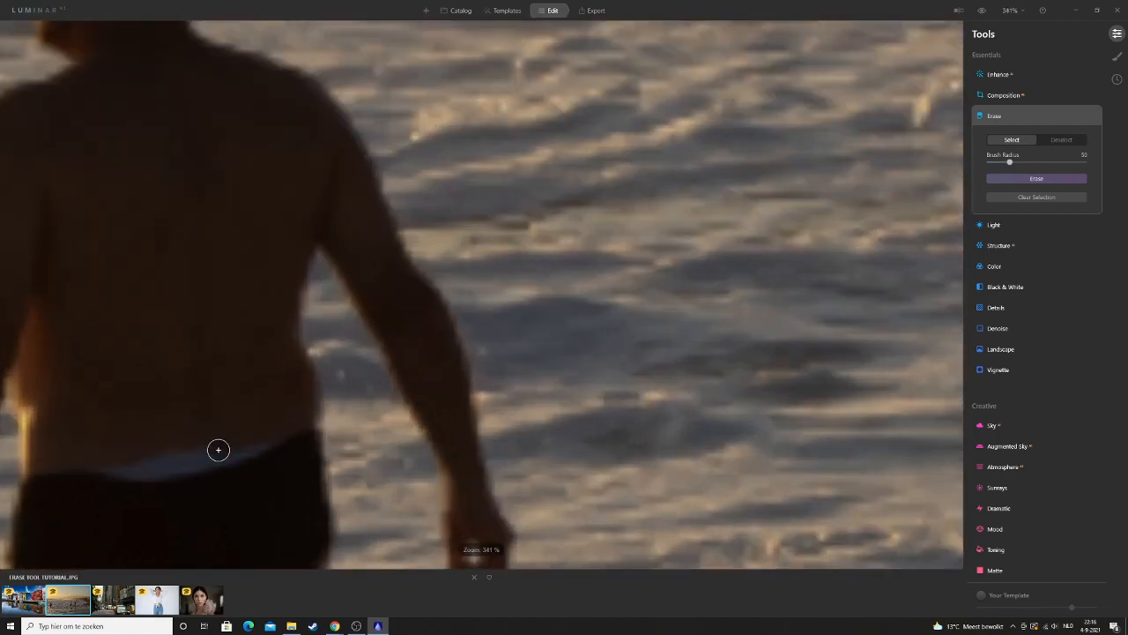
scroll(217, 449, "down", 6)
scroll(177, 510, "up", 1)
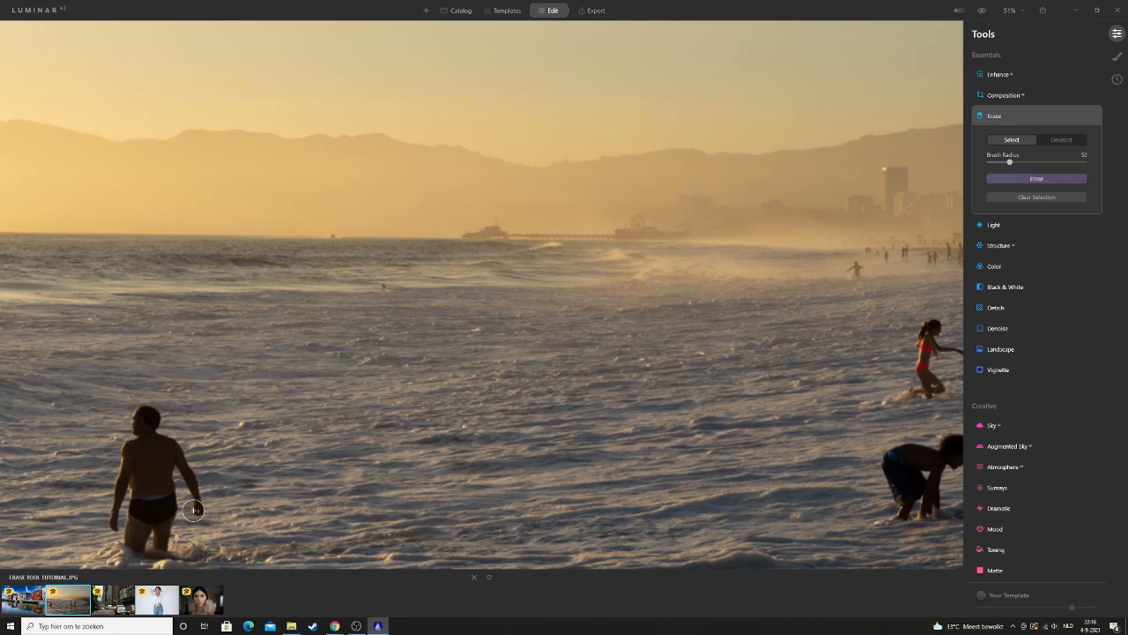
scroll(194, 509, "down", 2)
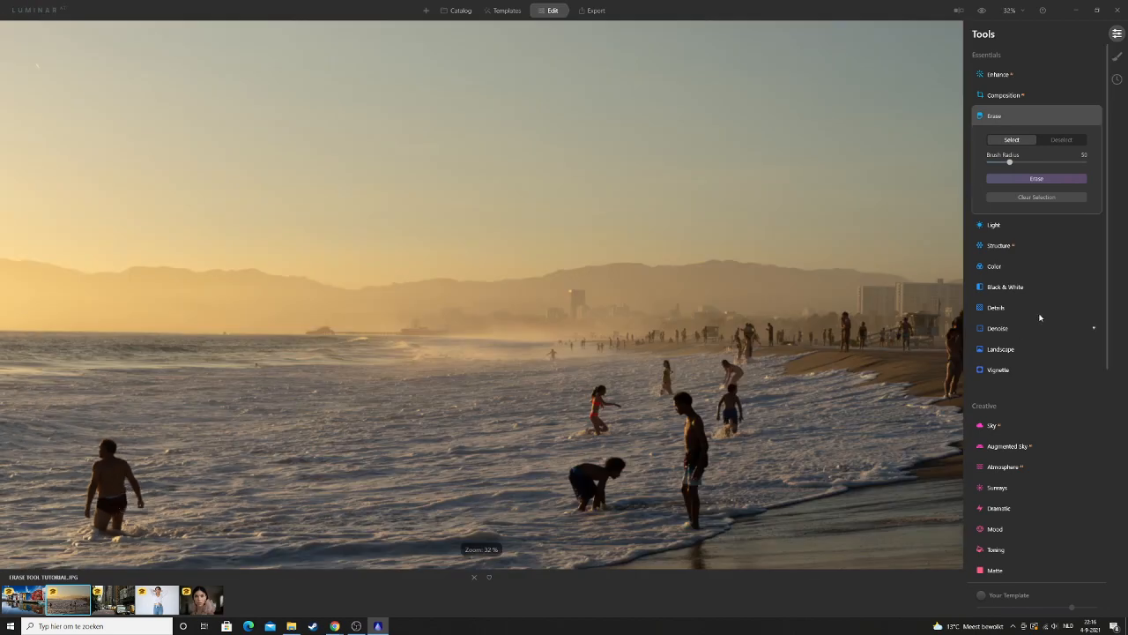
left_click(1038, 179)
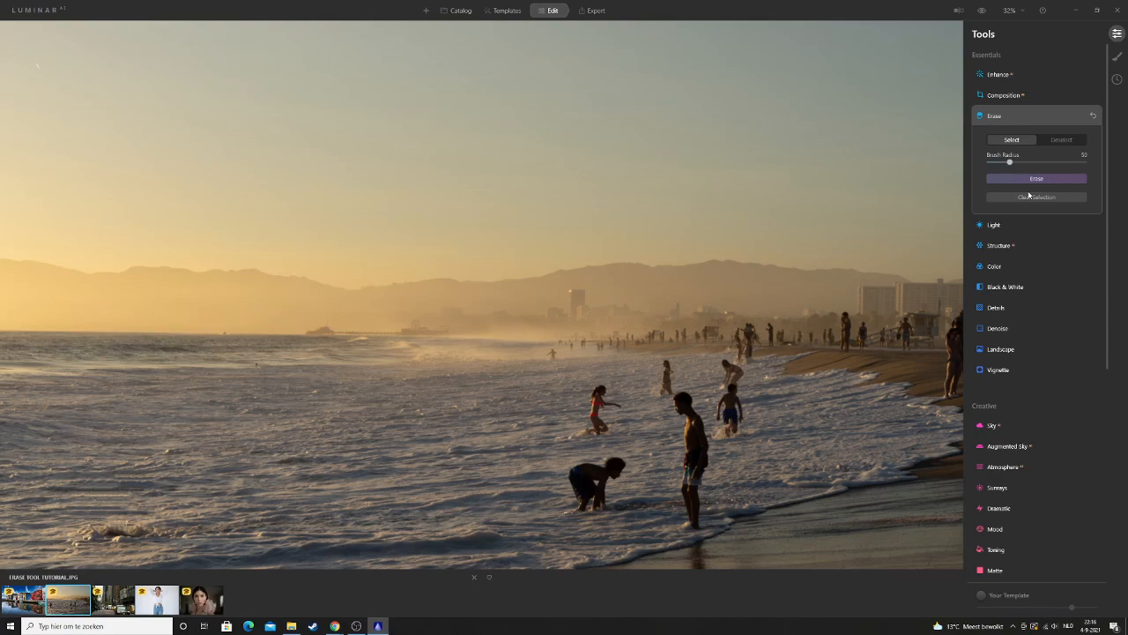
Inspect the erased area in the waves and compare the photo before and after the edit
scroll(75, 520, "up", 2)
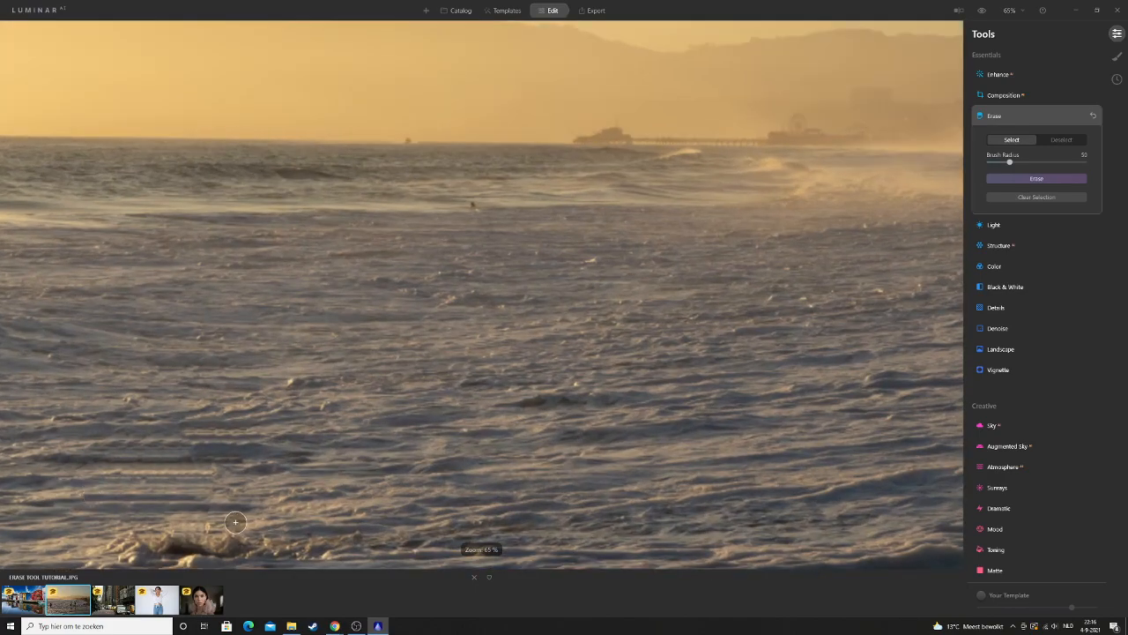
scroll(233, 518, "down", 3)
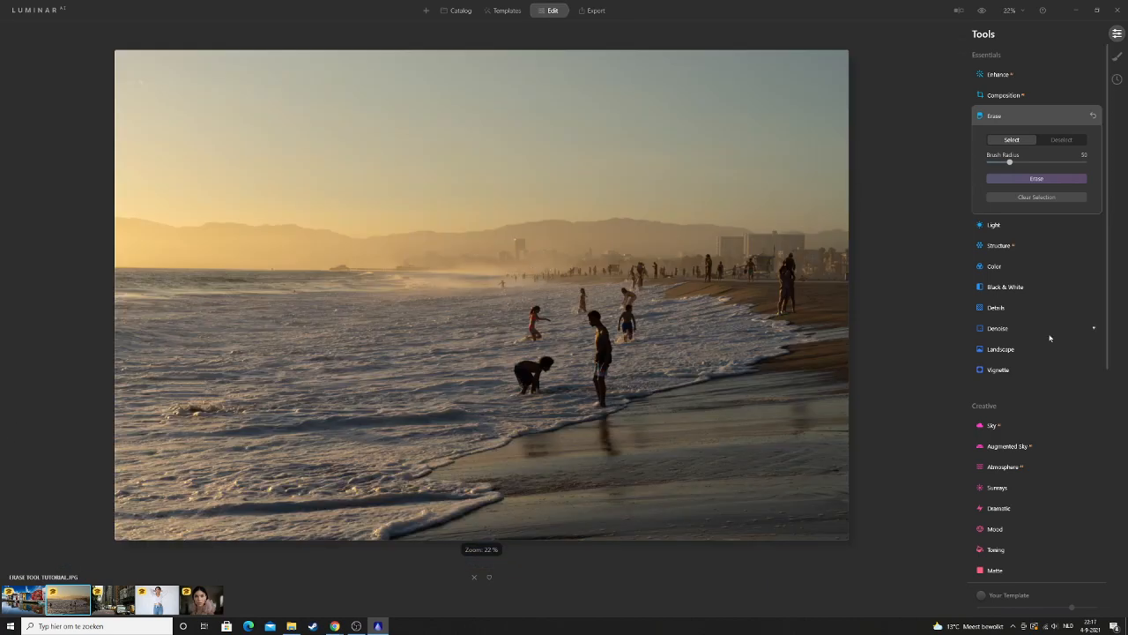
left_click(982, 10)
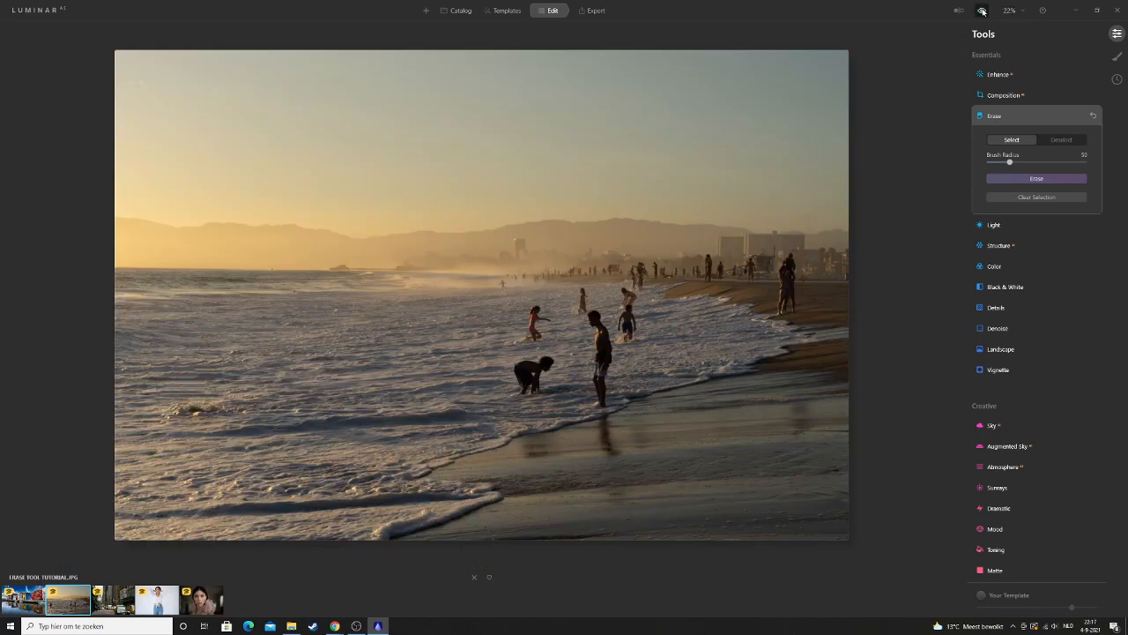
left_click(982, 10)
left_click(982, 10)
left_click(982, 11)
left_click(981, 10)
Examine the remaining bathers and the distant crowd along the shoreline as candidates for erasing
scroll(773, 278, "up", 4)
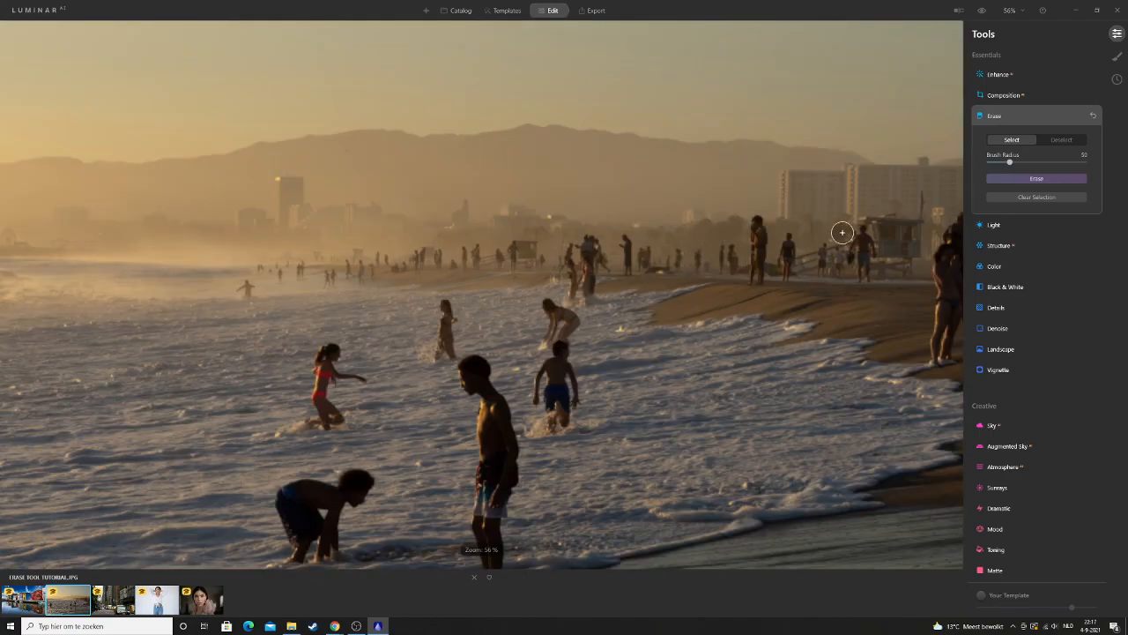
scroll(854, 246, "down", 3)
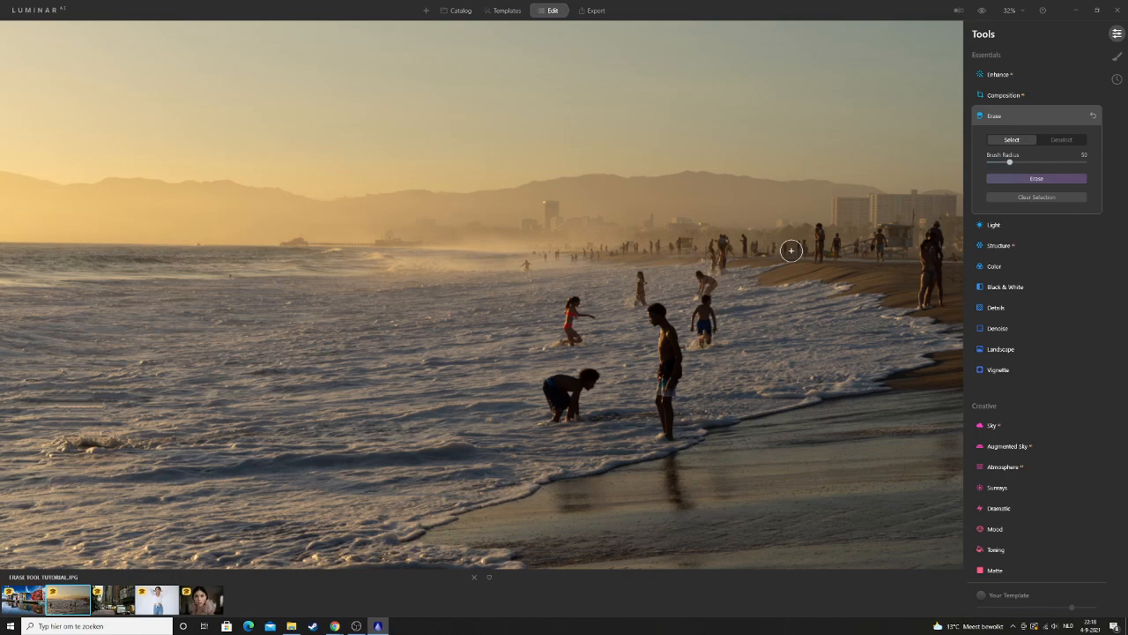
key("ctrl+minus")
key("ctrl+minus")
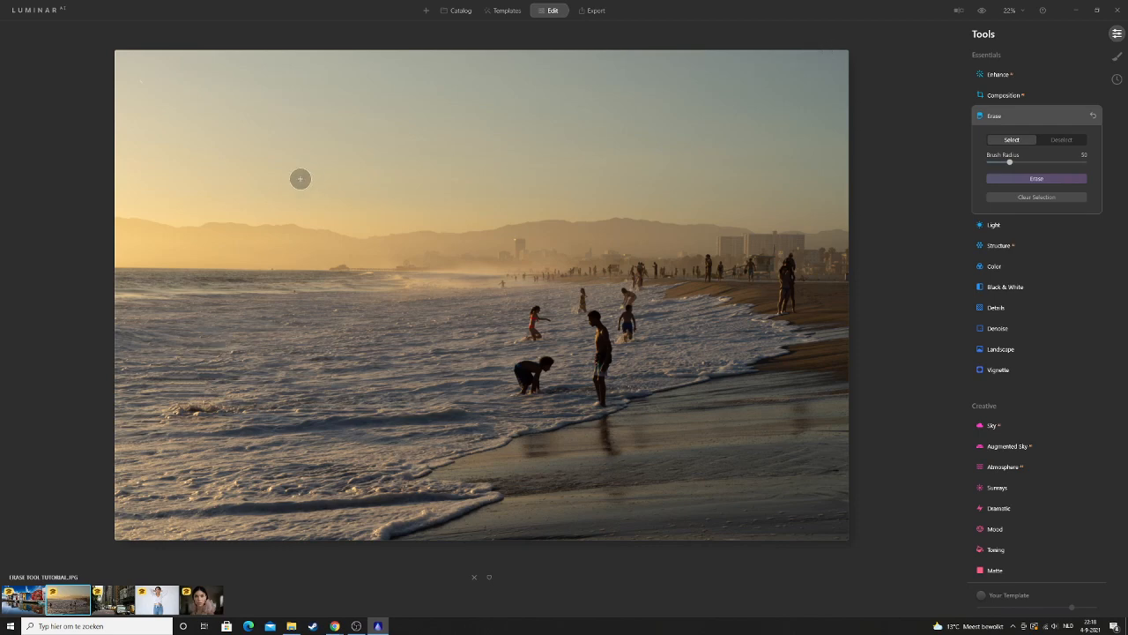
scroll(314, 414, "up", 2)
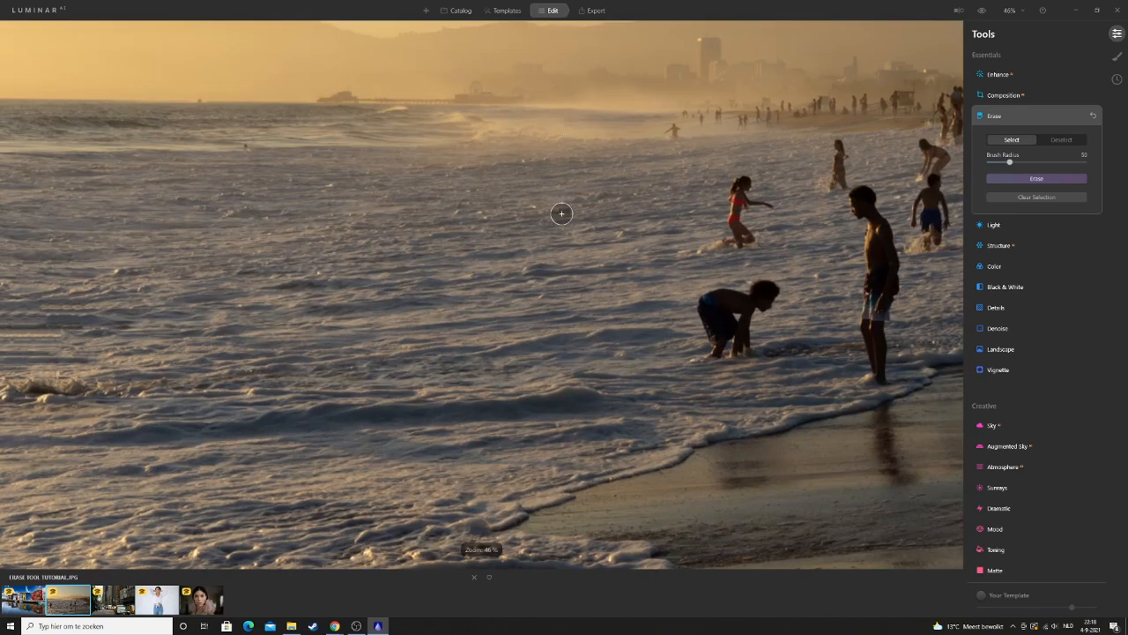
scroll(401, 269, "down", 2)
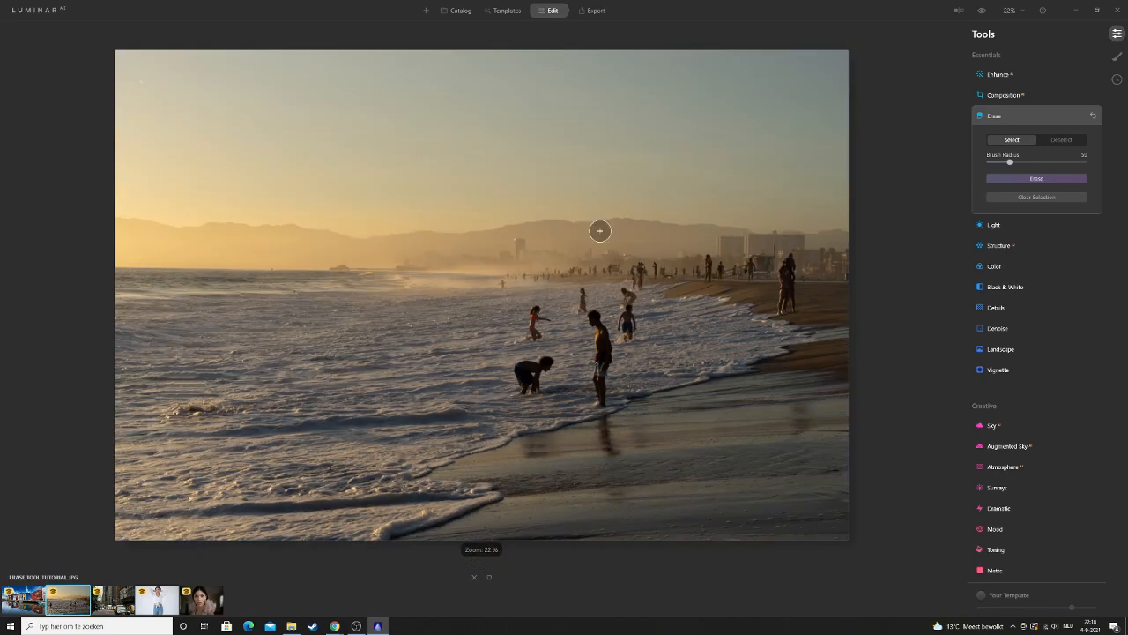
scroll(532, 340, "up", 2)
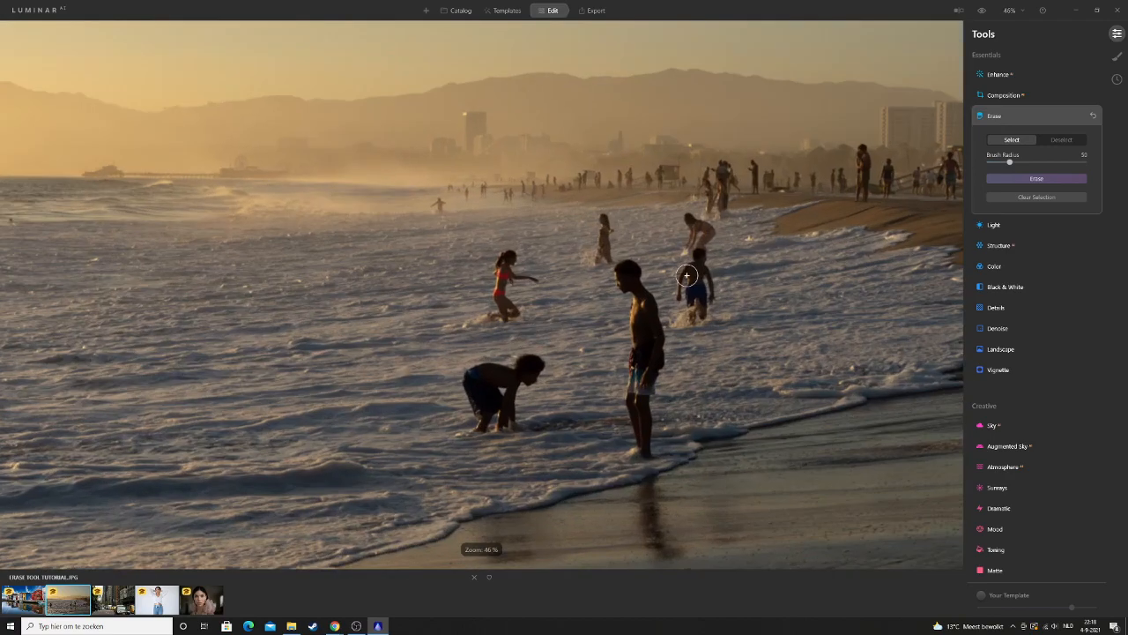
scroll(642, 434, "down", 1)
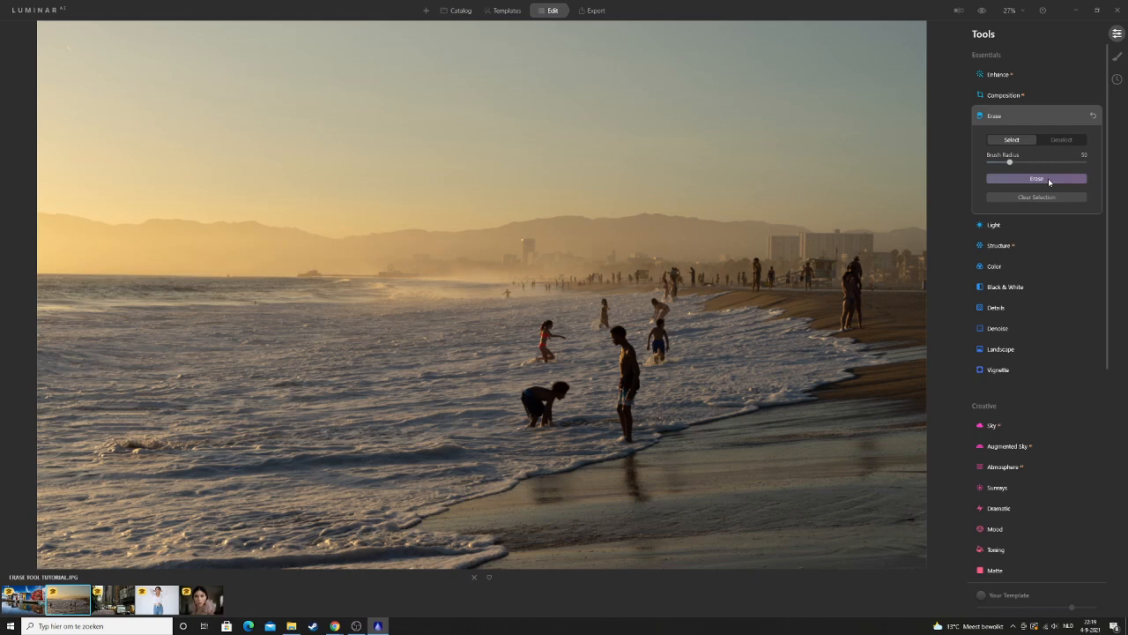
Undo the erasure of the man in the waves
key("ctrl+z")
scroll(151, 420, "up", 2)
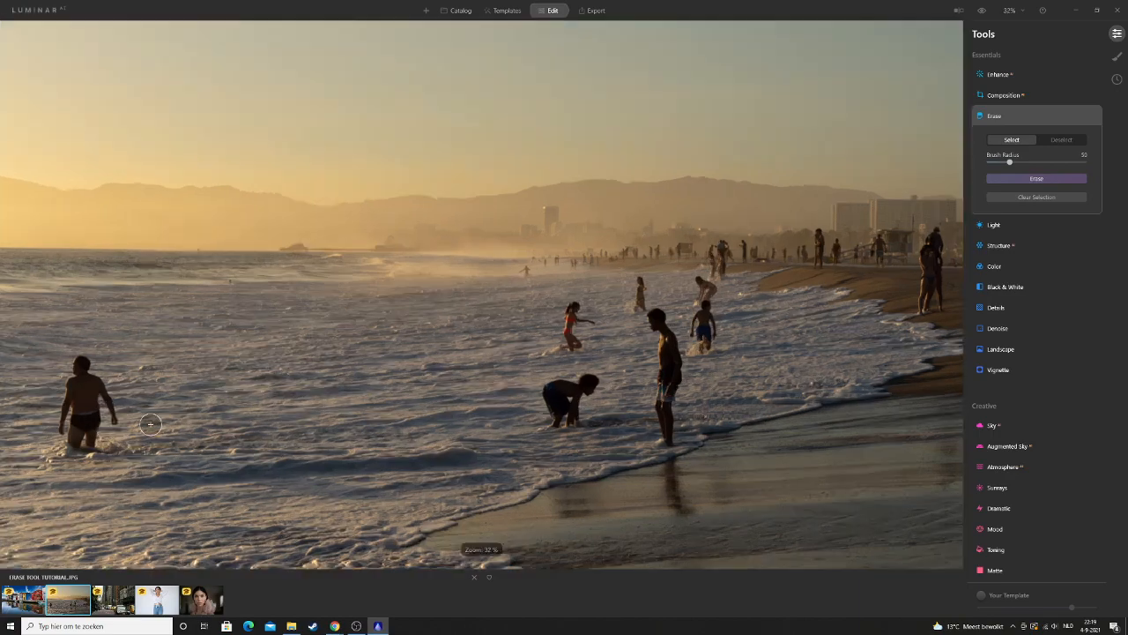
scroll(149, 423, "down", 4)
scroll(148, 423, "up", 2)
scroll(114, 407, "down", 2)
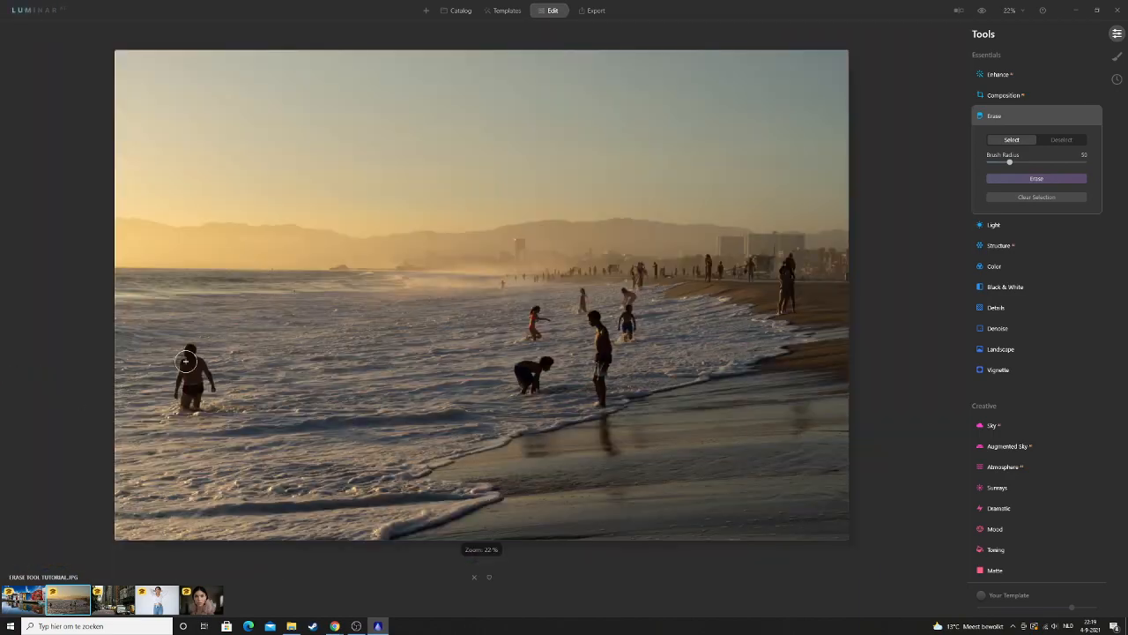
Set the brush radius to 200 and erase the wading man with a broad selection that includes the surrounding water
left_click_drag(1010, 163, 1084, 163)
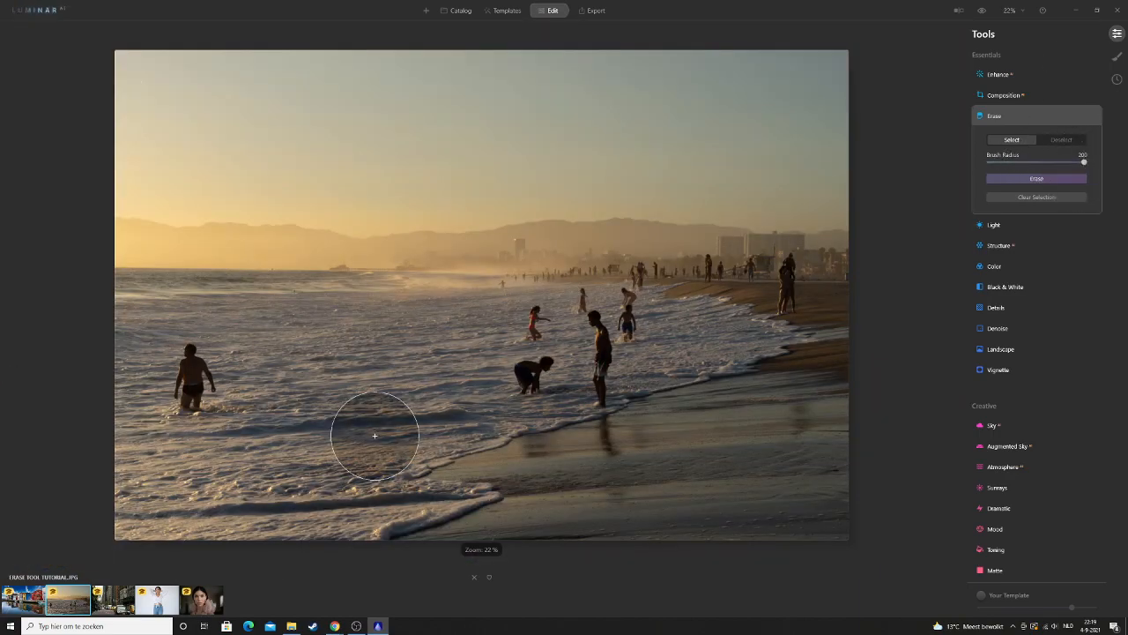
left_click(1042, 179)
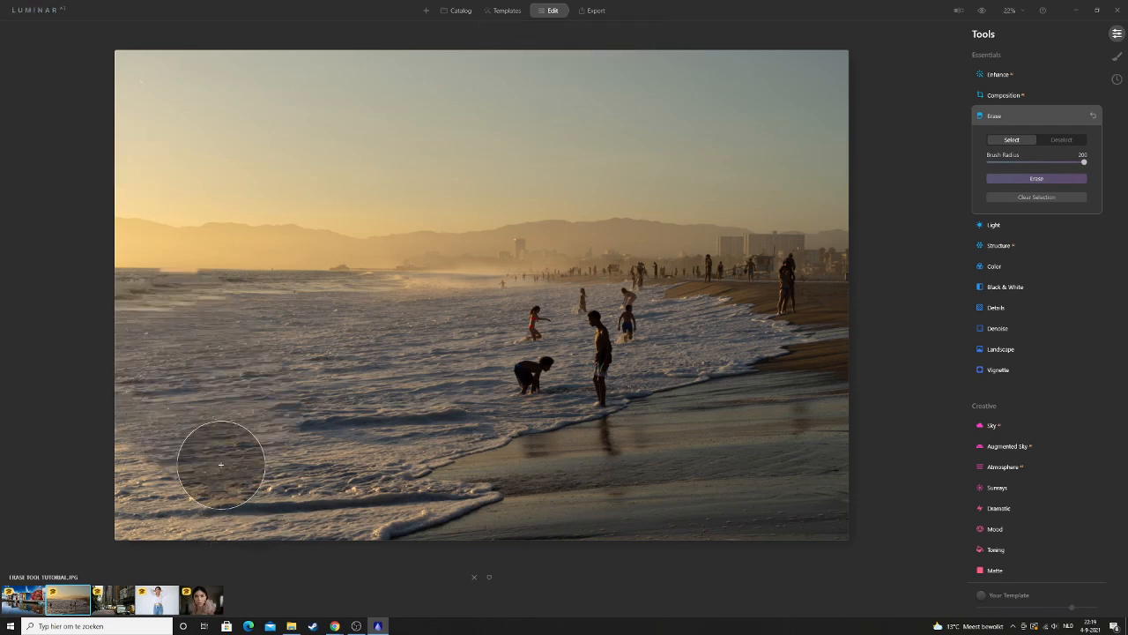
Compare the photo before and after the broad erasure
left_click(982, 11)
left_click(985, 12)
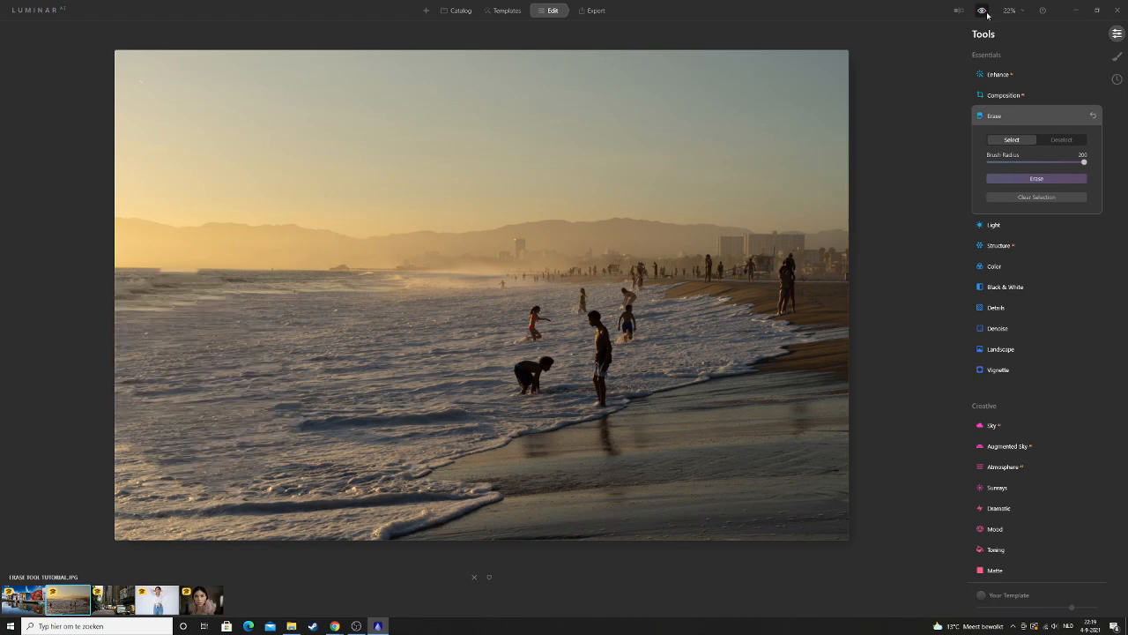
left_click(986, 13)
left_click(986, 13)
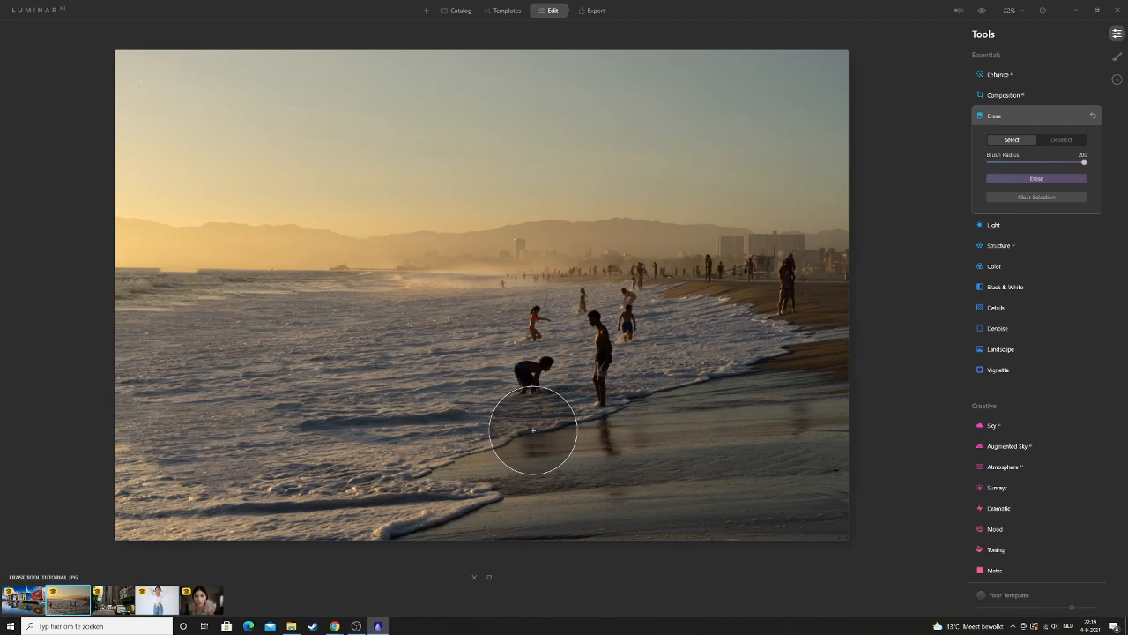
Erase the group of bathers near the shoreline using a brush radius of 200
left_click(982, 11)
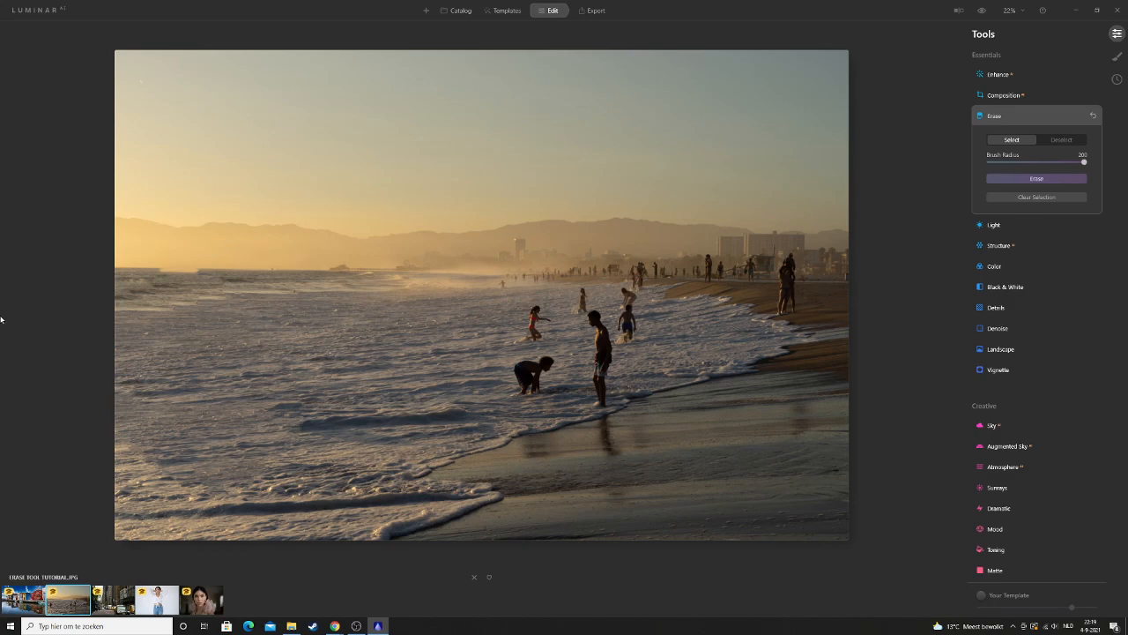
left_click_drag(1084, 162, 1022, 163)
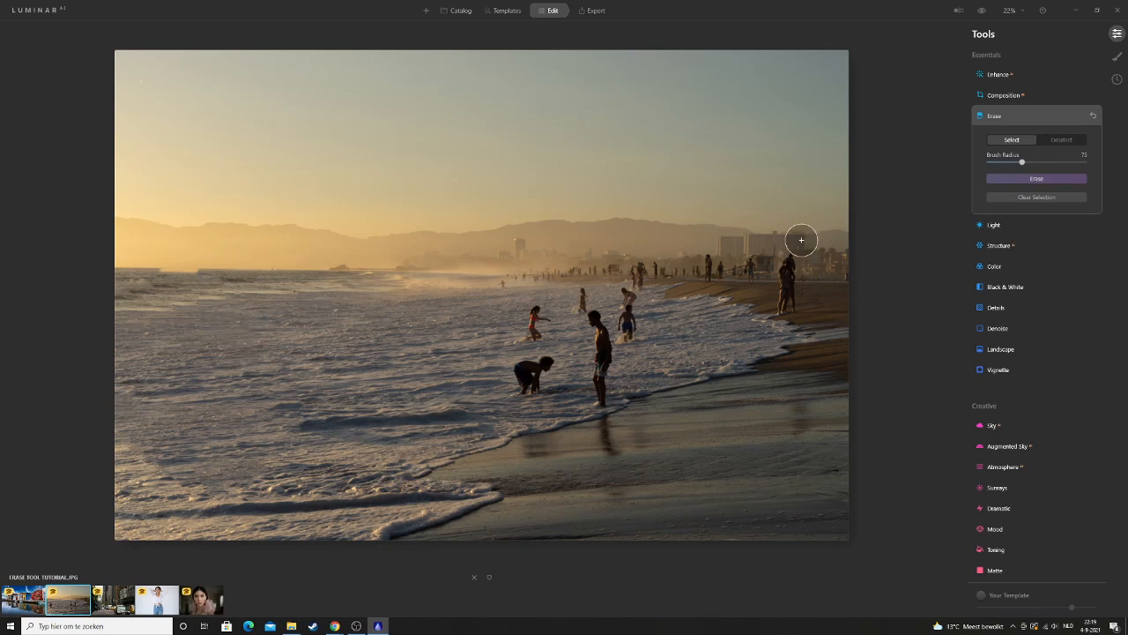
left_click_drag(1022, 162, 1085, 163)
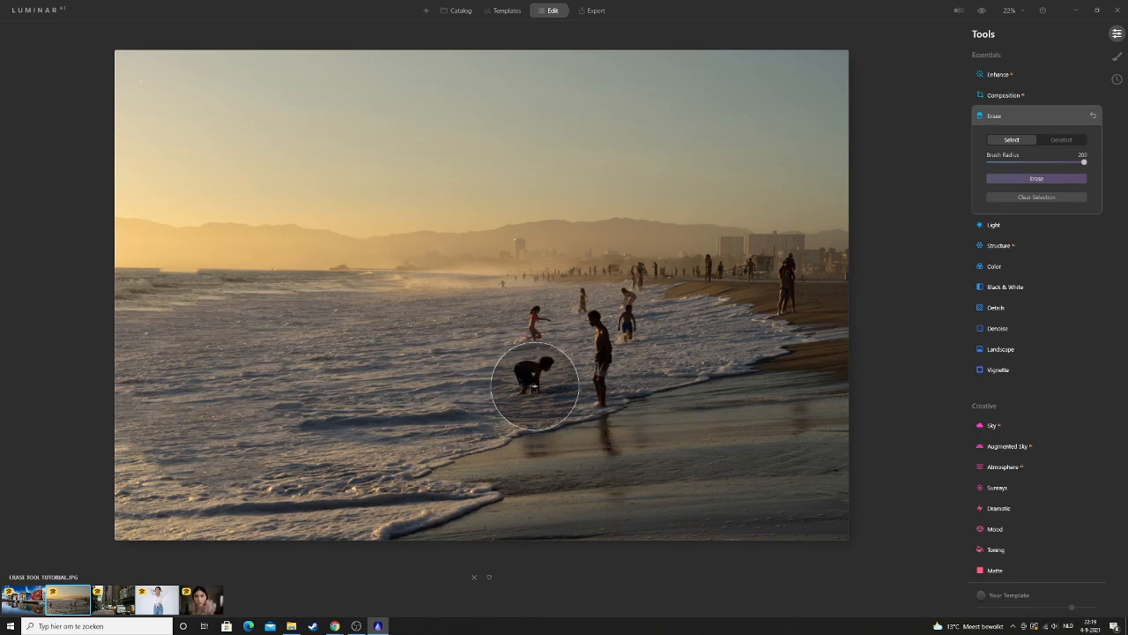
left_click(1032, 181)
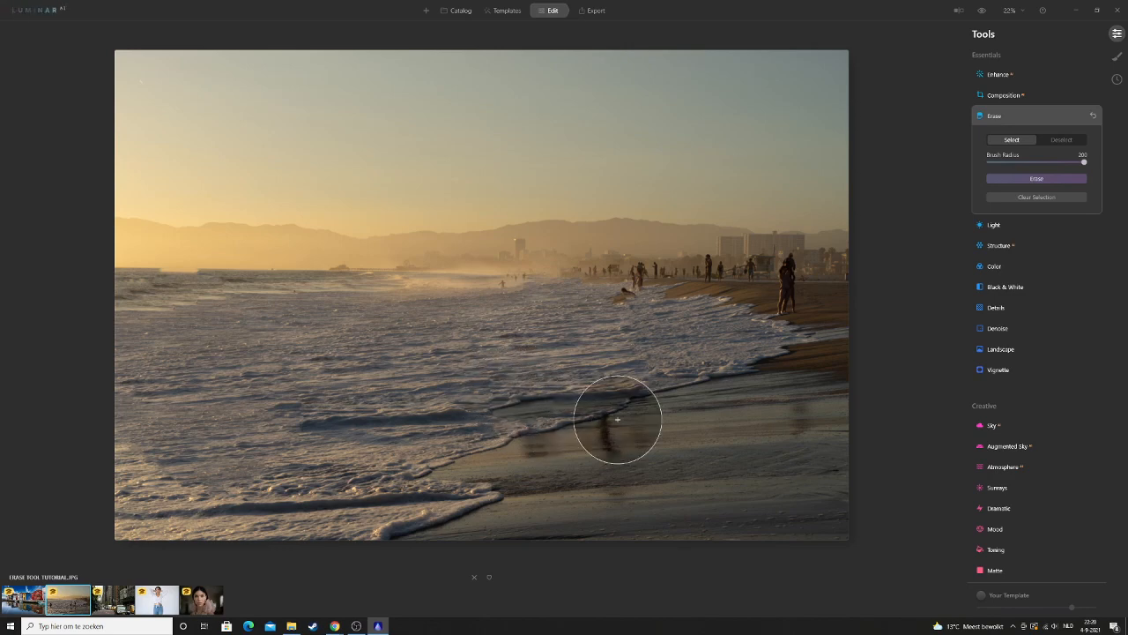
Undo the erasures of the bathers and the wading man, and reopen the Erase tool
key("ctrl+z")
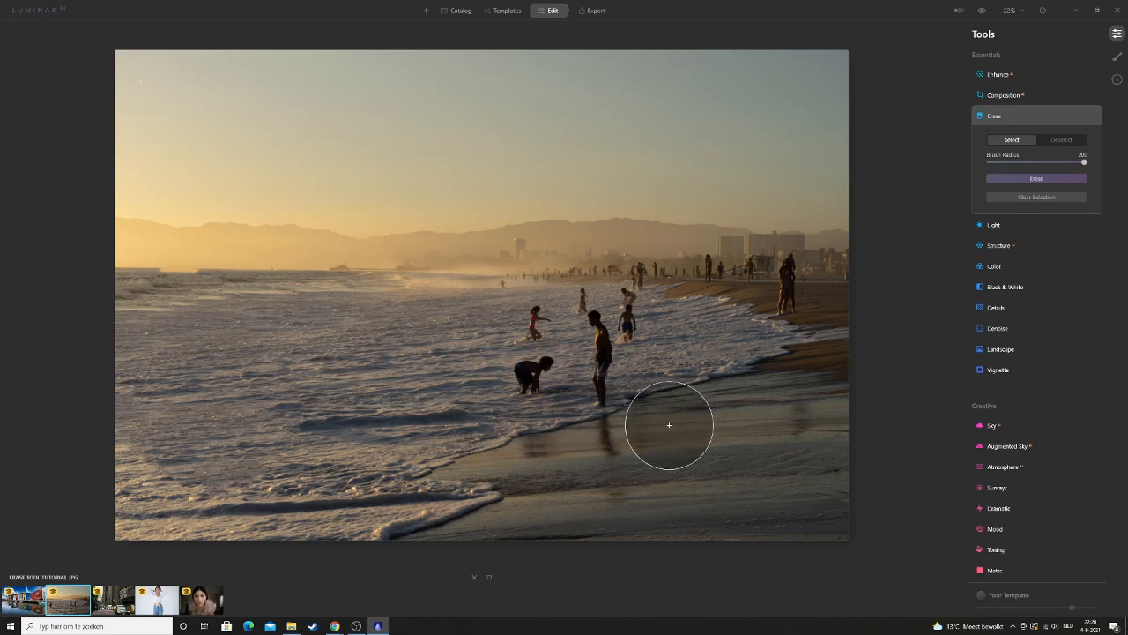
key("ctrl+z")
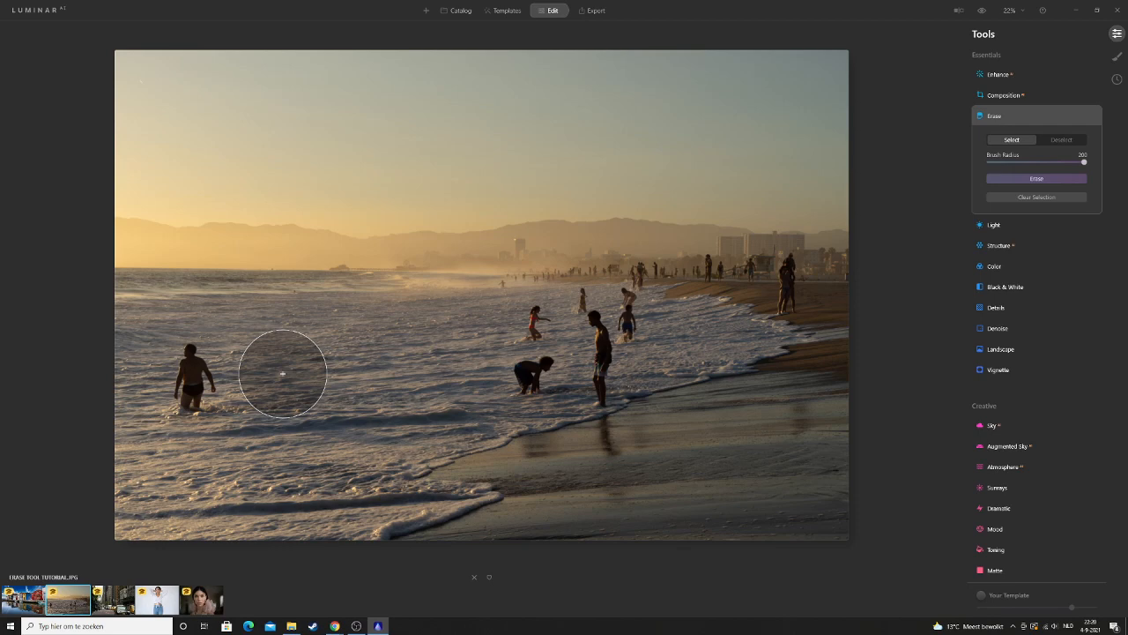
left_click(1023, 113)
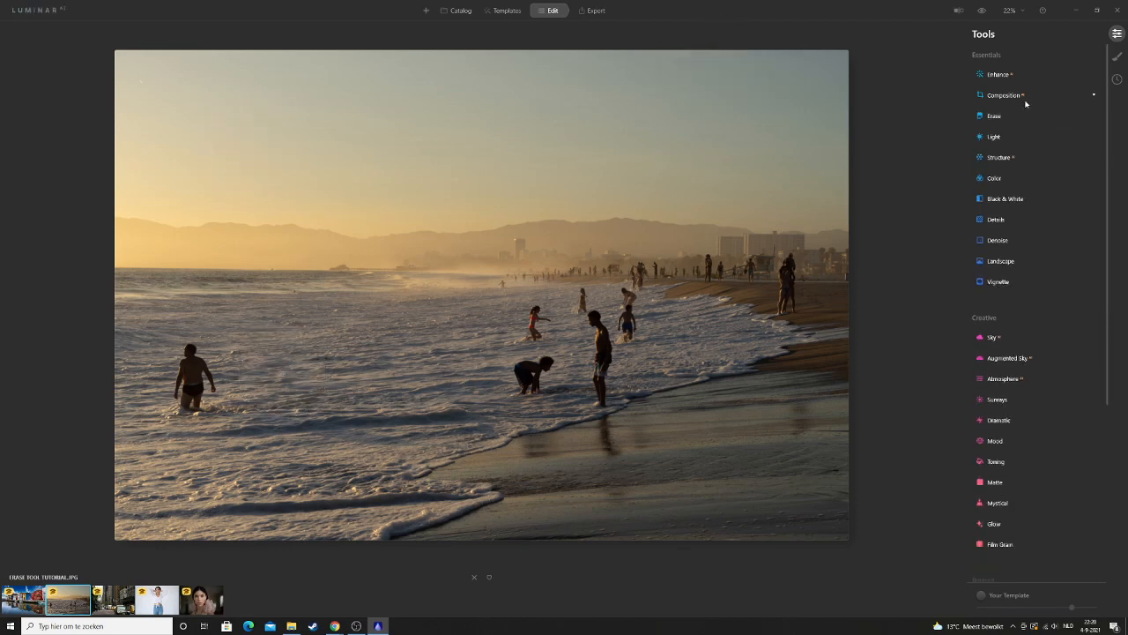
left_click(1000, 122)
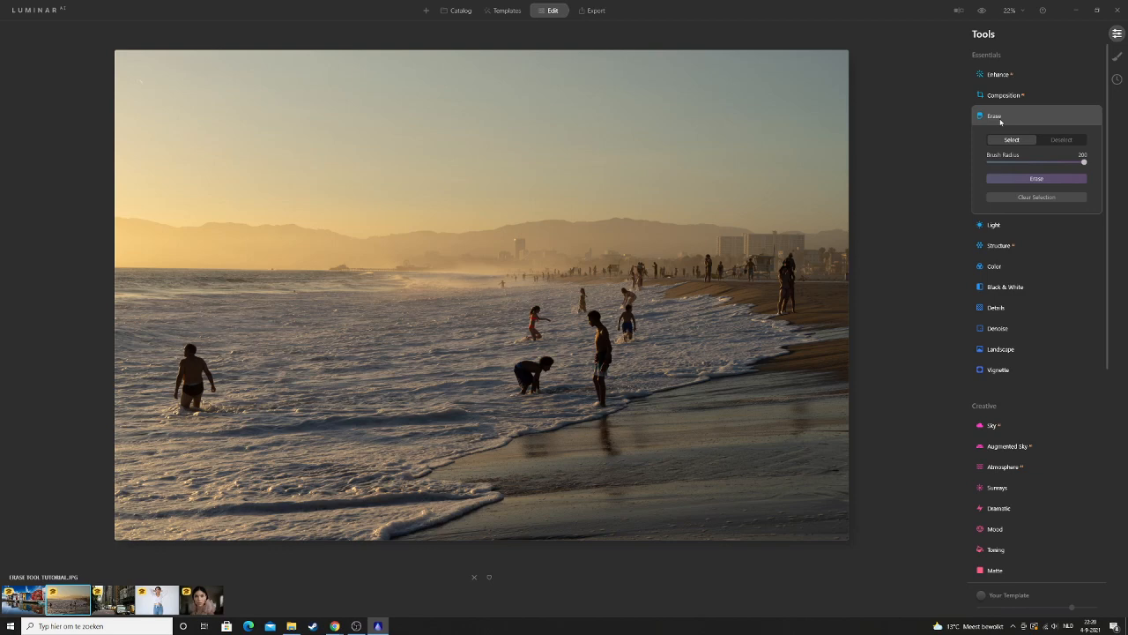
Set the brush radius to 65 and paint a selection over the bending boy's head and upper body
scroll(255, 379, "up", 2)
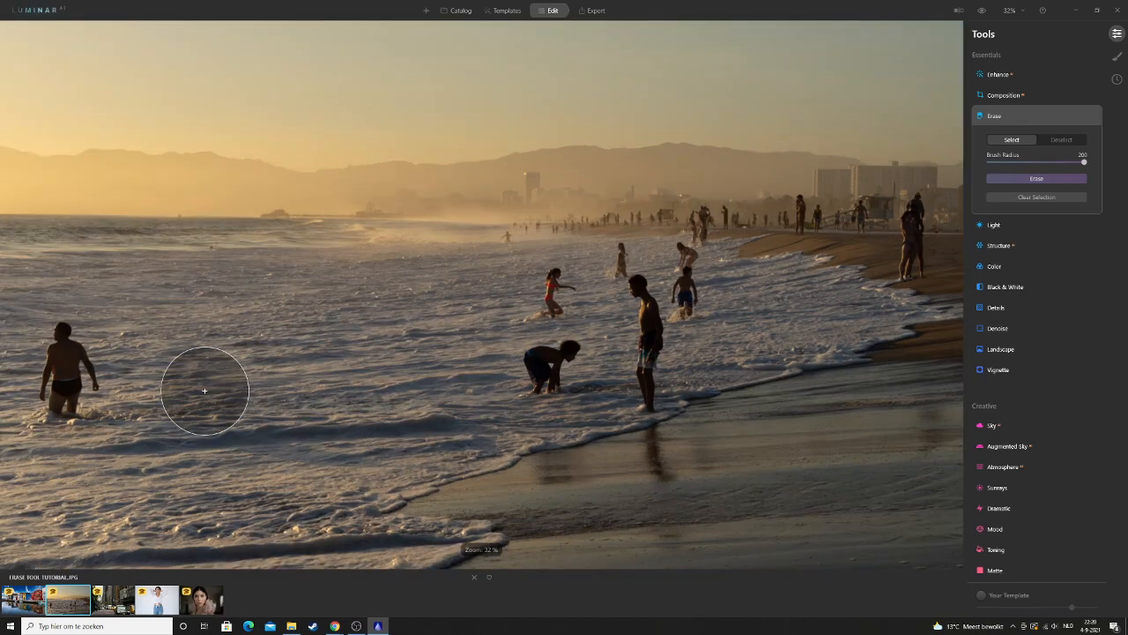
scroll(204, 390, "down", 2)
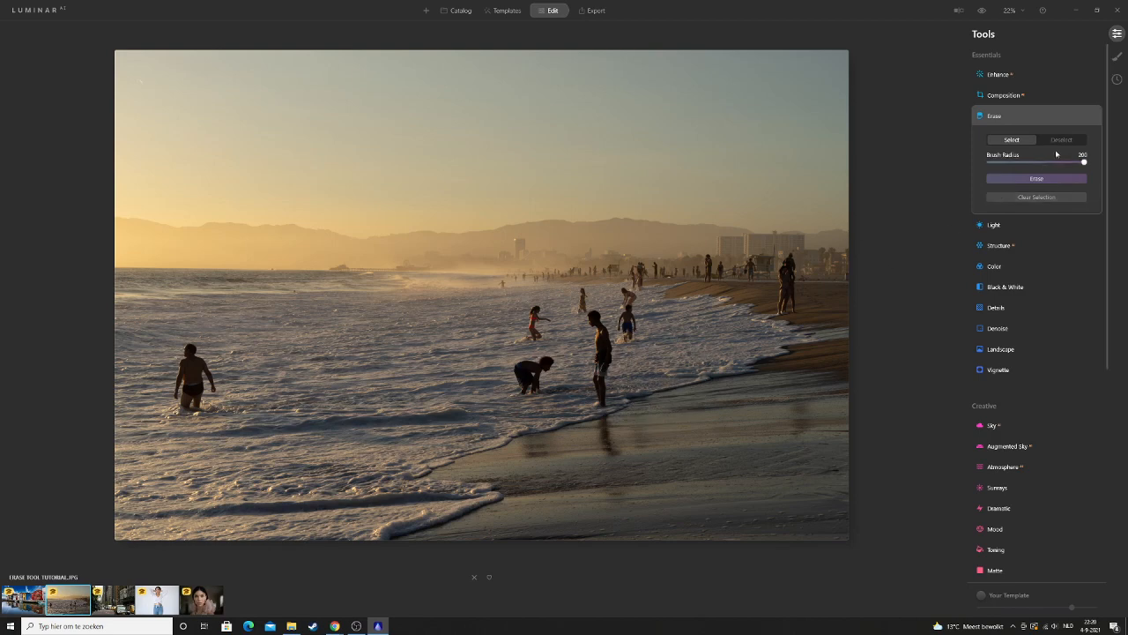
left_click_drag(1083, 161, 1015, 162)
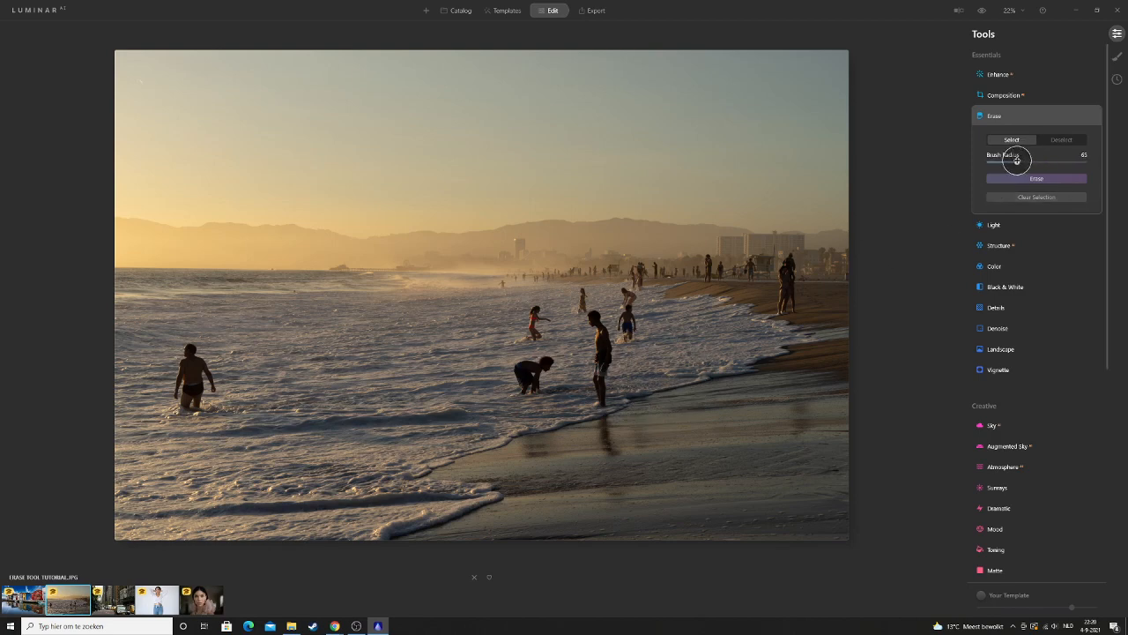
scroll(200, 370, "up", 1)
scroll(197, 368, "up", 1)
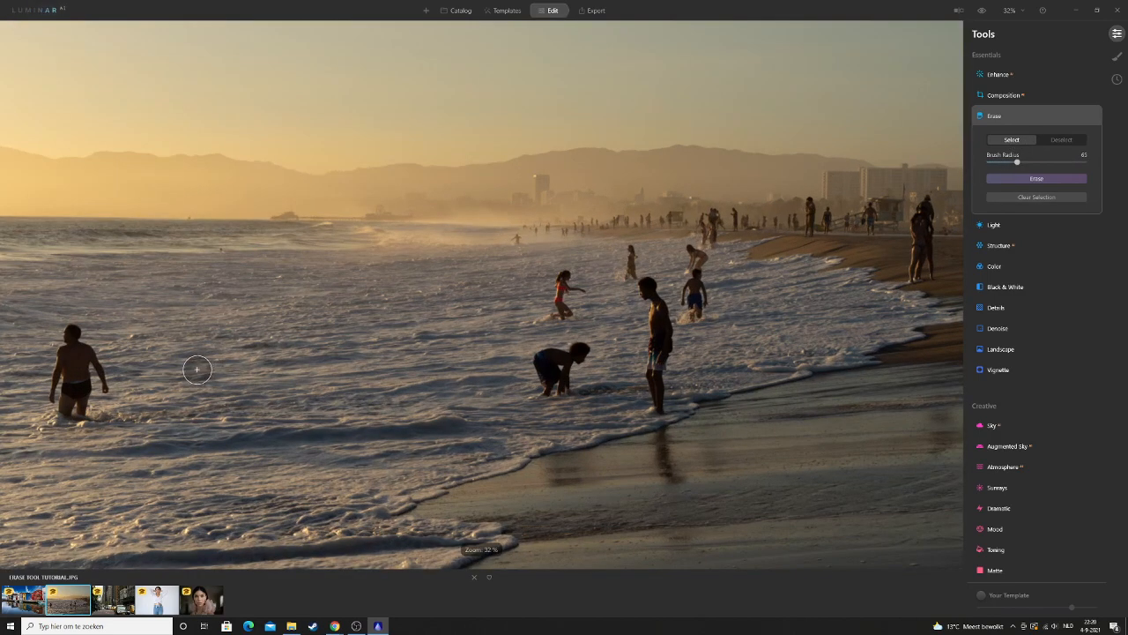
scroll(227, 370, "down", 2)
scroll(489, 364, "up", 2)
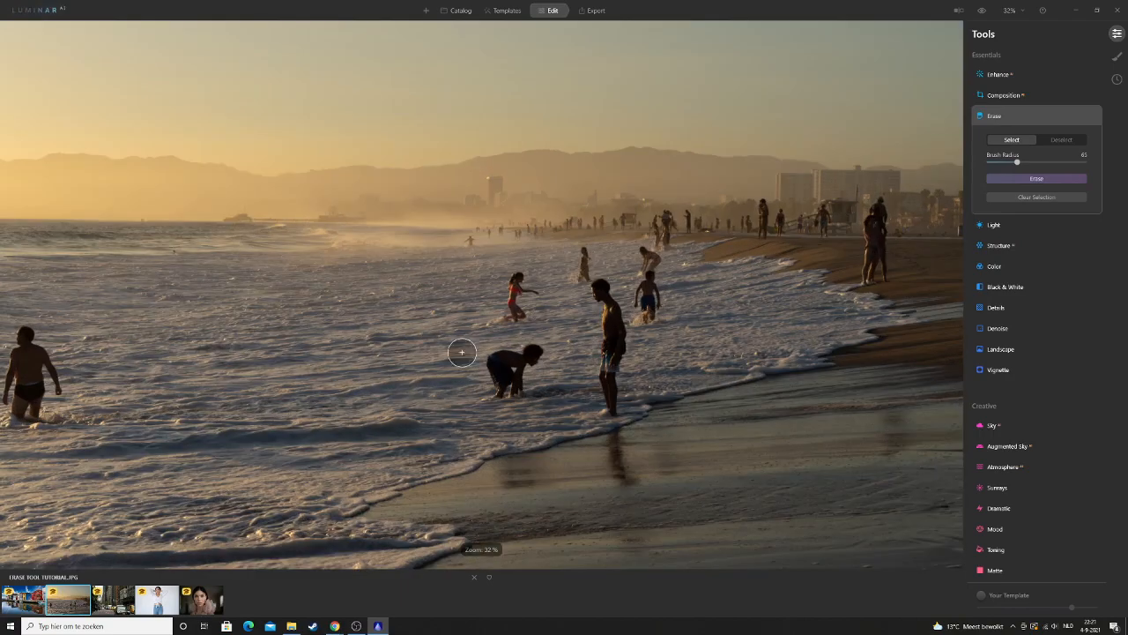
scroll(421, 352, "up", 2)
scroll(455, 391, "down", 4)
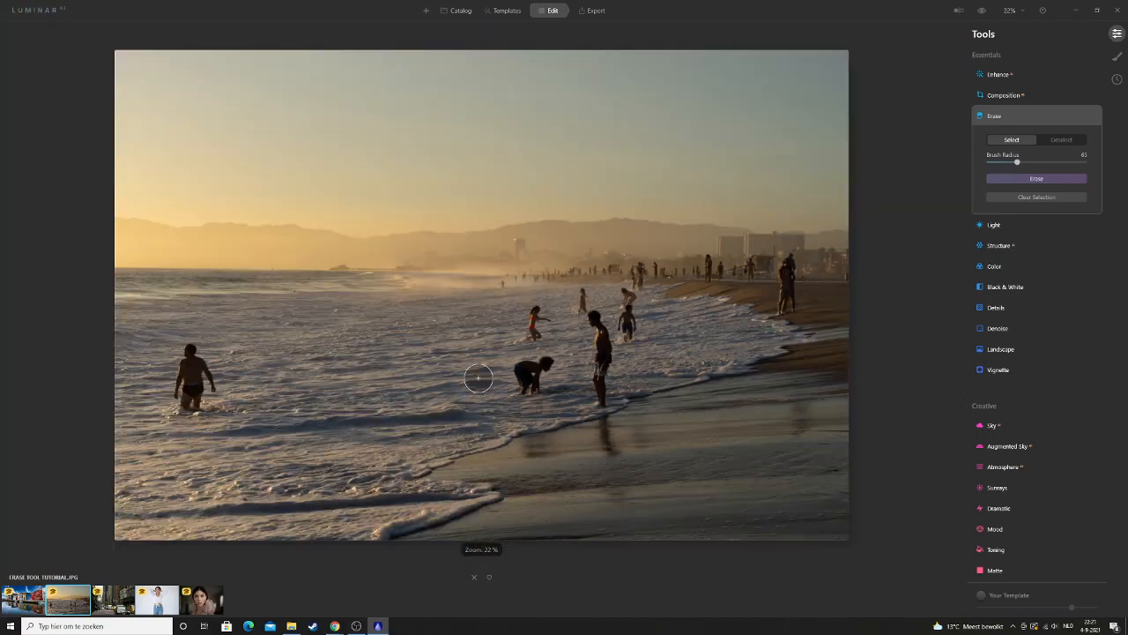
scroll(564, 371, "up", 6)
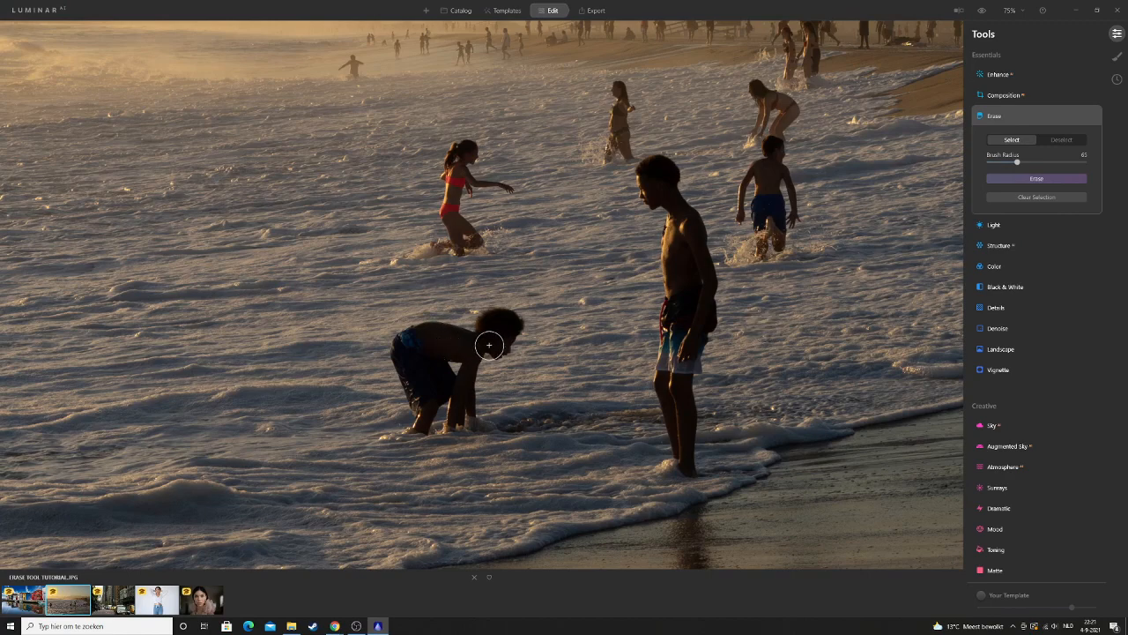
mouse_move(502, 320)
left_mouse_down()
mouse_move(425, 364)
mouse_move(483, 326)
mouse_move(430, 349)
mouse_move(547, 344)
mouse_move(454, 351)
mouse_move(466, 357)
mouse_move(458, 379)
mouse_move(608, 301)
mouse_move(450, 332)
left_mouse_up()
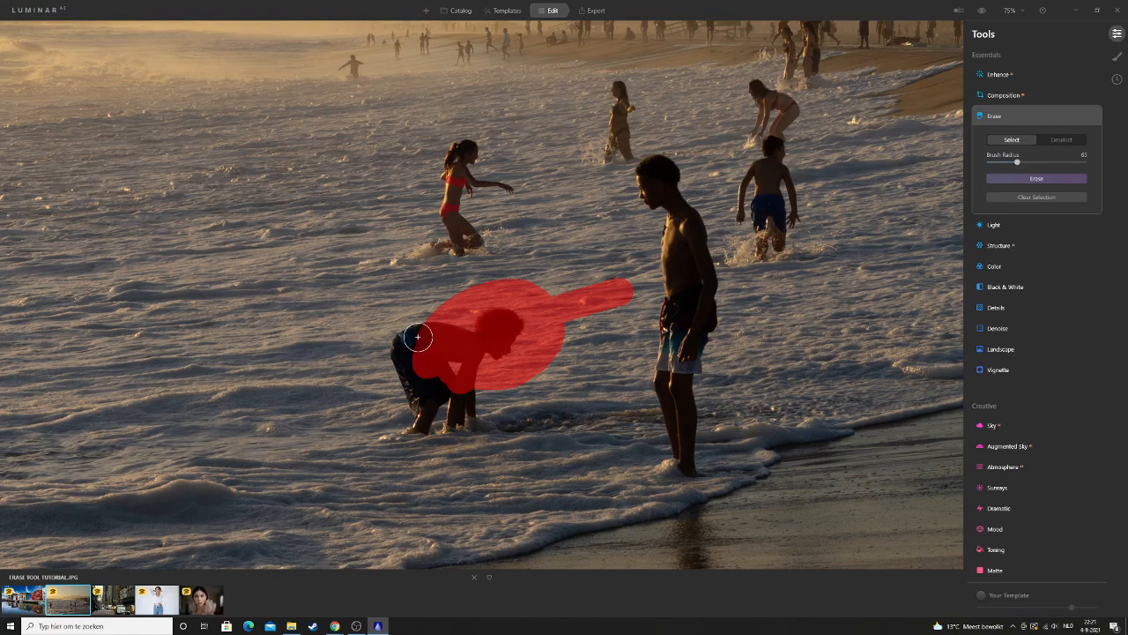
scroll(511, 326, "down", 4)
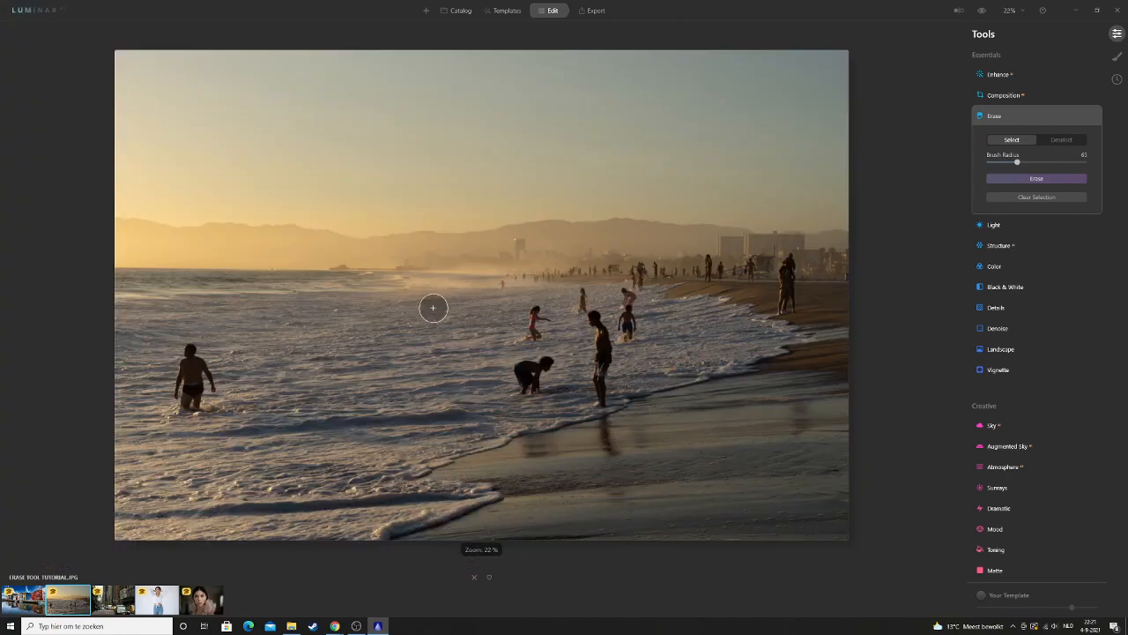
Paint a new selection over the bending boy's upper body, extending across the water toward the standing boy
scroll(560, 367, "up", 1)
scroll(550, 374, "up", 3)
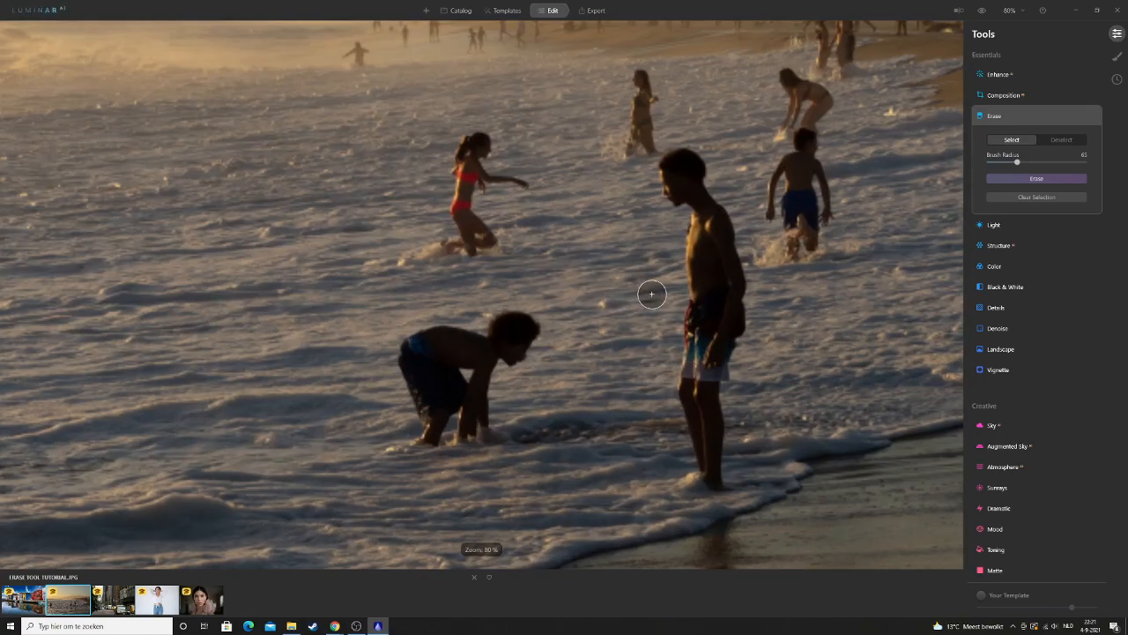
left_click_drag(649, 291, 494, 352)
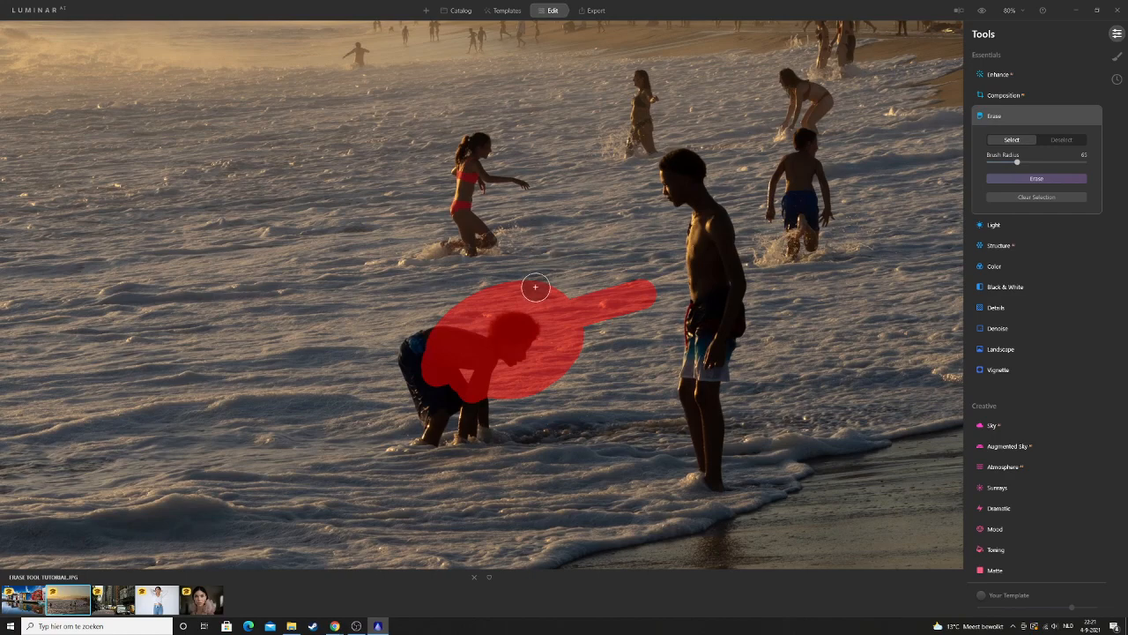
Deselect the excess areas around the bending boy with the Deselect brush, and clear the entire selection
left_click(1061, 139)
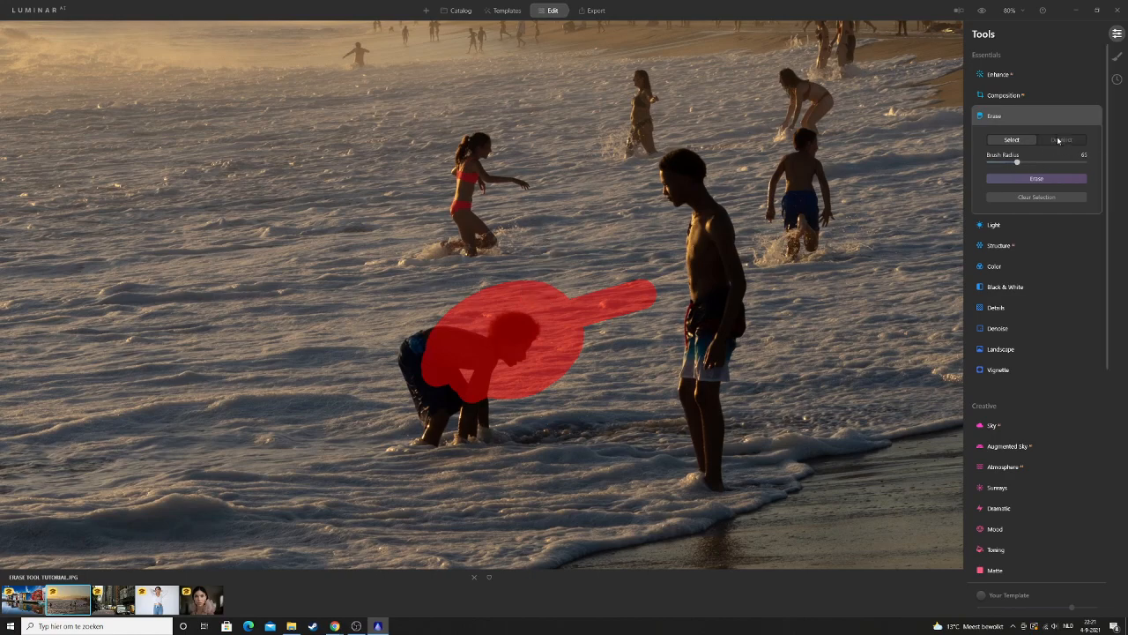
mouse_move(663, 249)
left_mouse_down()
mouse_move(617, 322)
mouse_move(606, 264)
mouse_move(591, 351)
mouse_move(555, 380)
mouse_move(561, 351)
mouse_move(559, 375)
mouse_move(546, 370)
mouse_move(546, 330)
left_mouse_up()
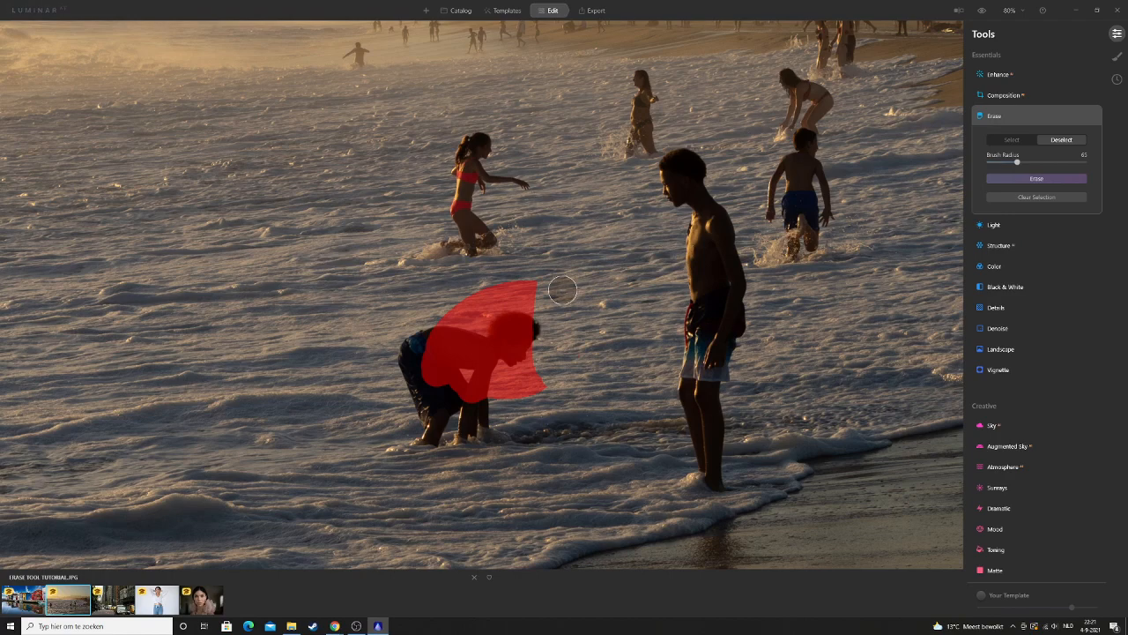
mouse_move(564, 290)
left_mouse_down()
mouse_move(158, 277)
mouse_move(284, 317)
mouse_move(582, 281)
mouse_move(521, 300)
left_mouse_up()
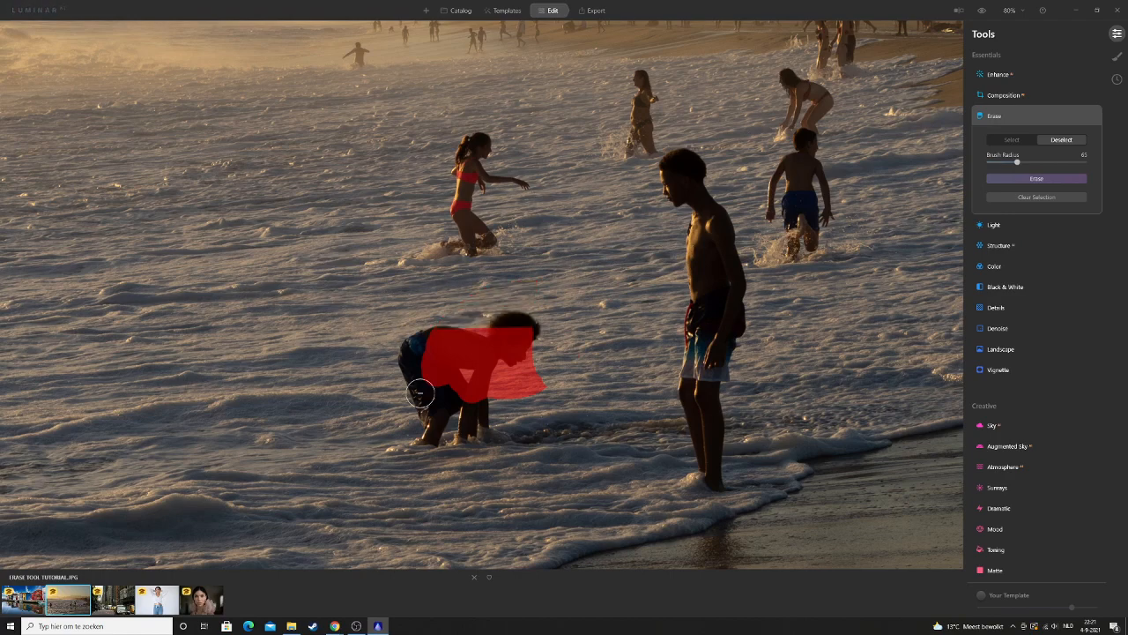
left_click_drag(420, 394, 502, 338)
left_click(1020, 199)
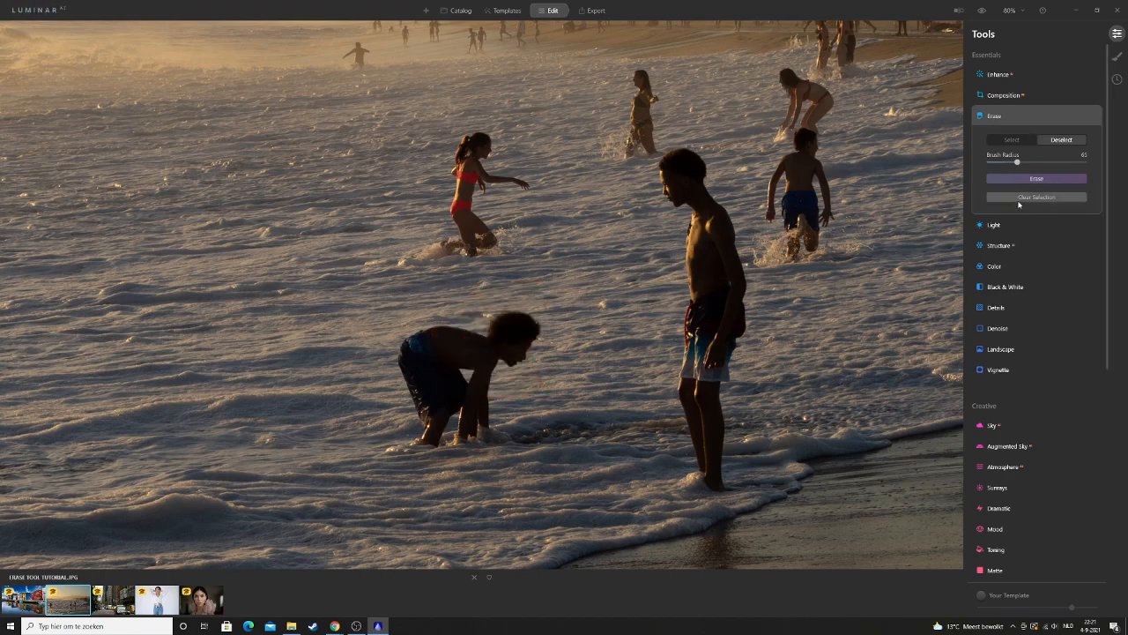